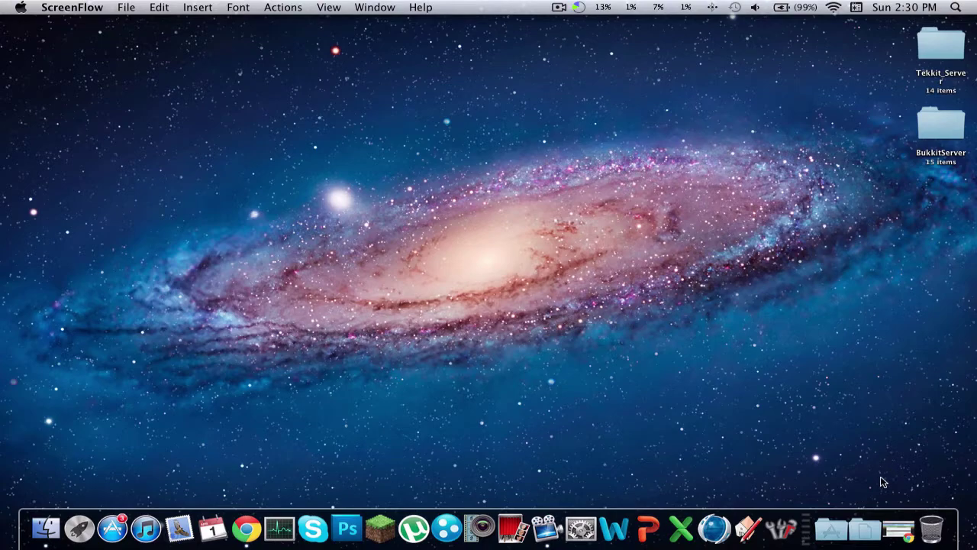
Restore the Portal Gun topic in Chrome and expand the Download 'Others' spoiler listing 1.1.0v5.
left_click(898, 528)
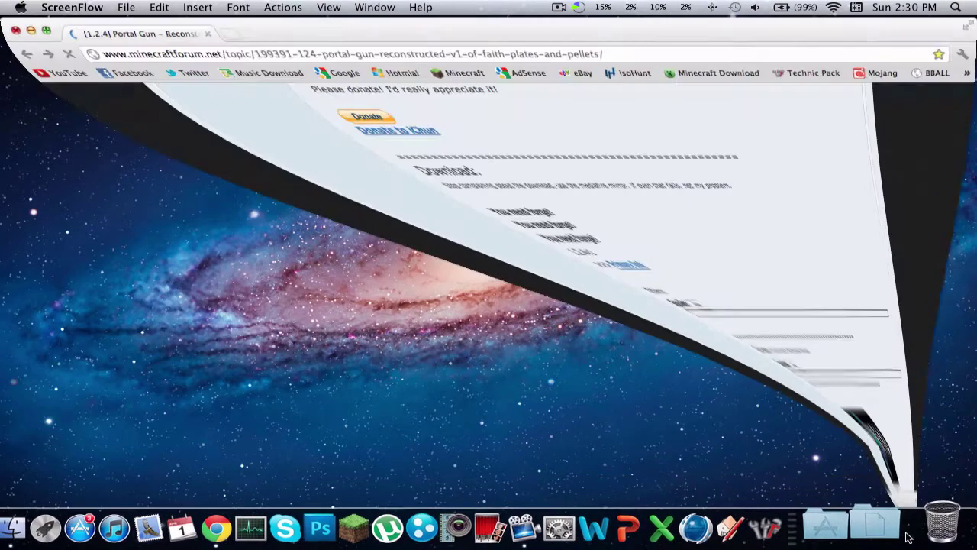
scroll(342, 229, "up", 20)
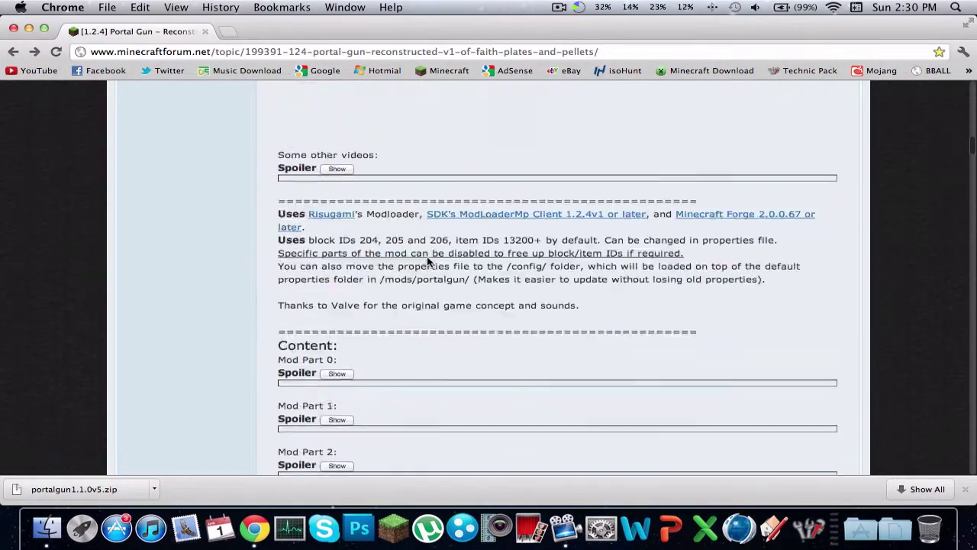
scroll(557, 294, "down", 20)
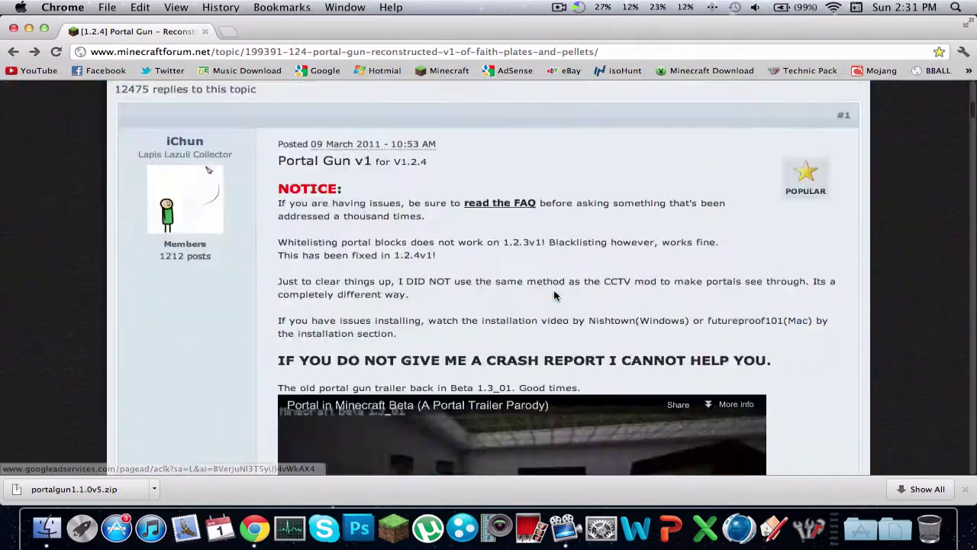
scroll(555, 296, "down", 8)
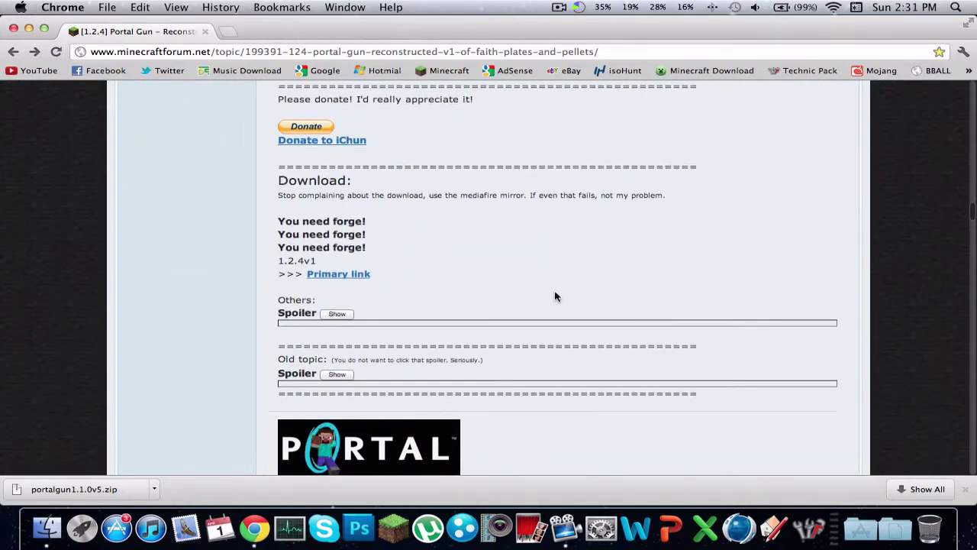
scroll(555, 296, "down", 3)
scroll(555, 297, "up", 3)
scroll(555, 296, "up", 8)
scroll(557, 297, "down", 2)
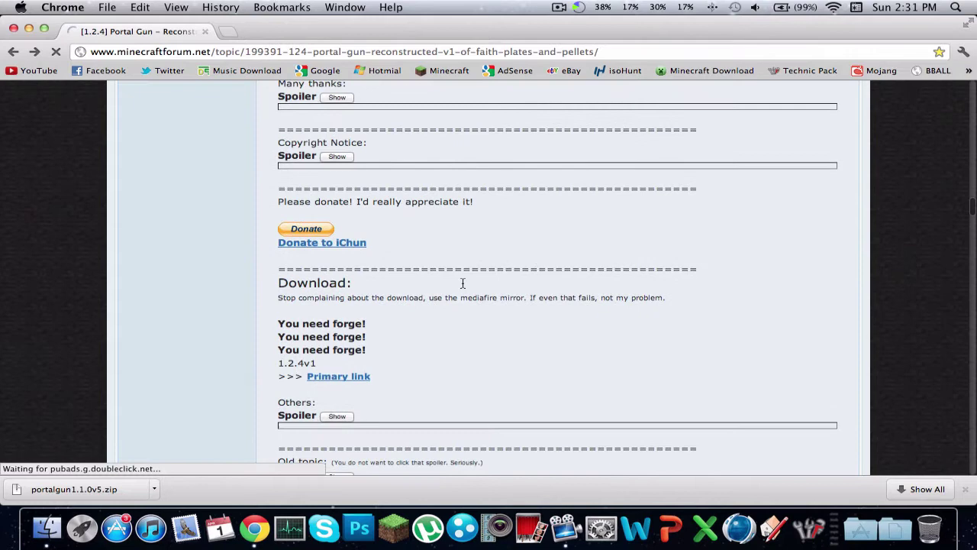
scroll(460, 283, "down", 3)
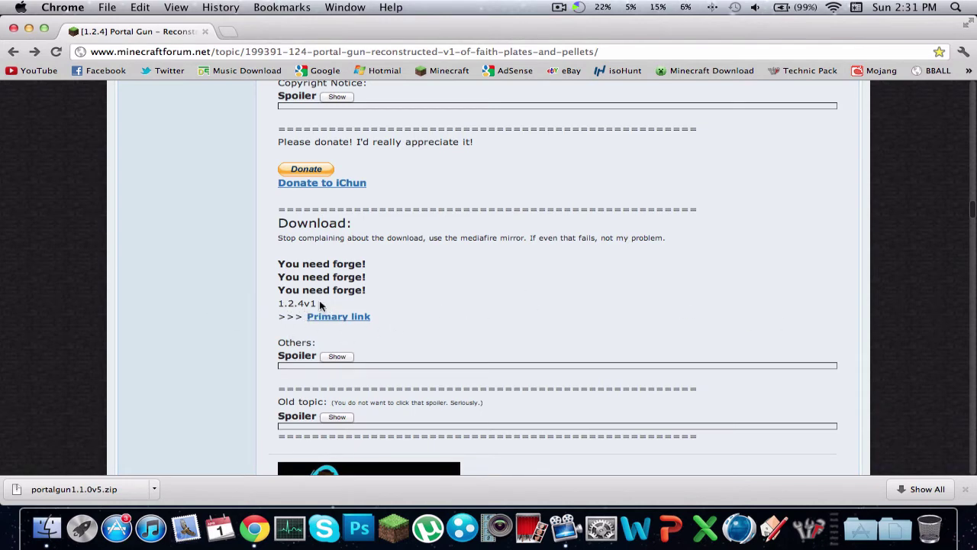
left_click(334, 357)
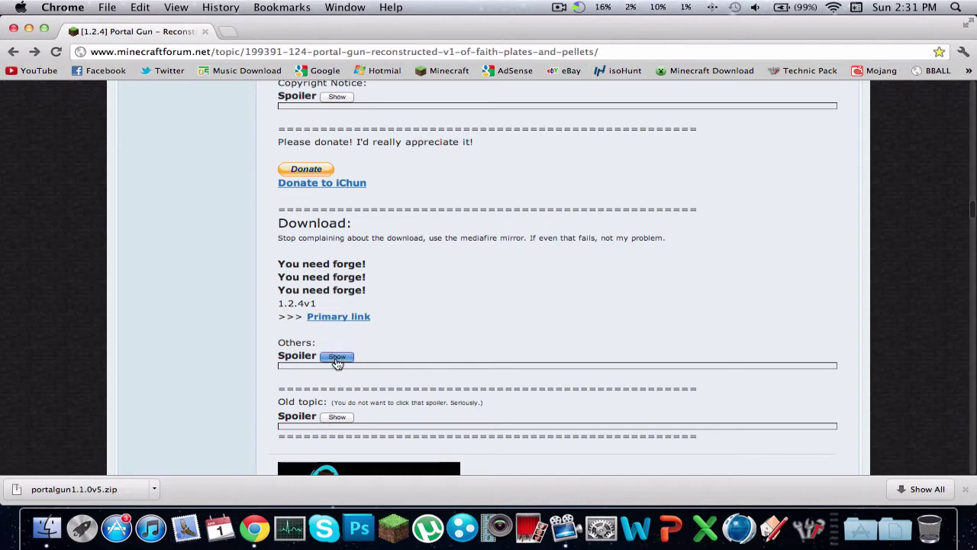
scroll(305, 355, "down", 3)
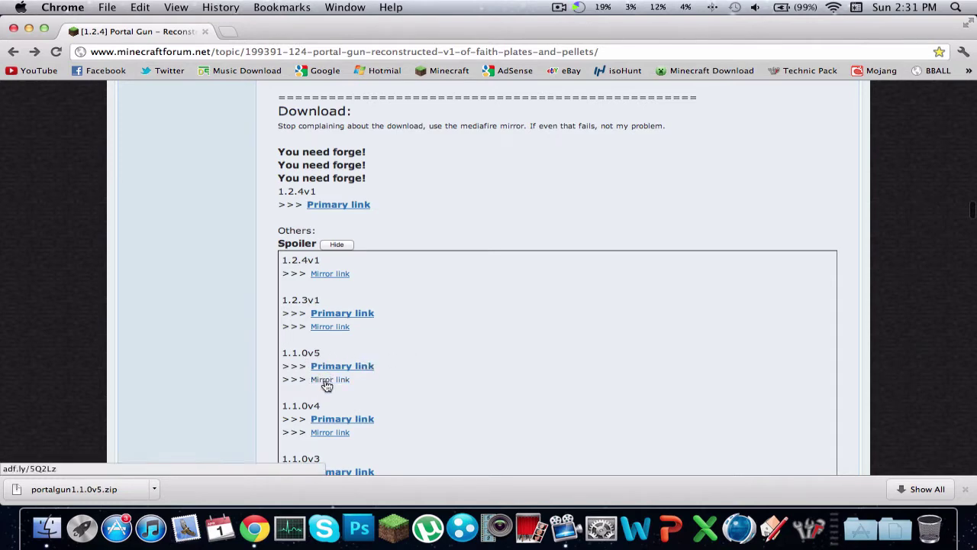
Follow the 1.1.0v5 Mirror link past the adf.ly ad to the MediaFire page for portalgun1.1.0v5.zip.
left_click(326, 385)
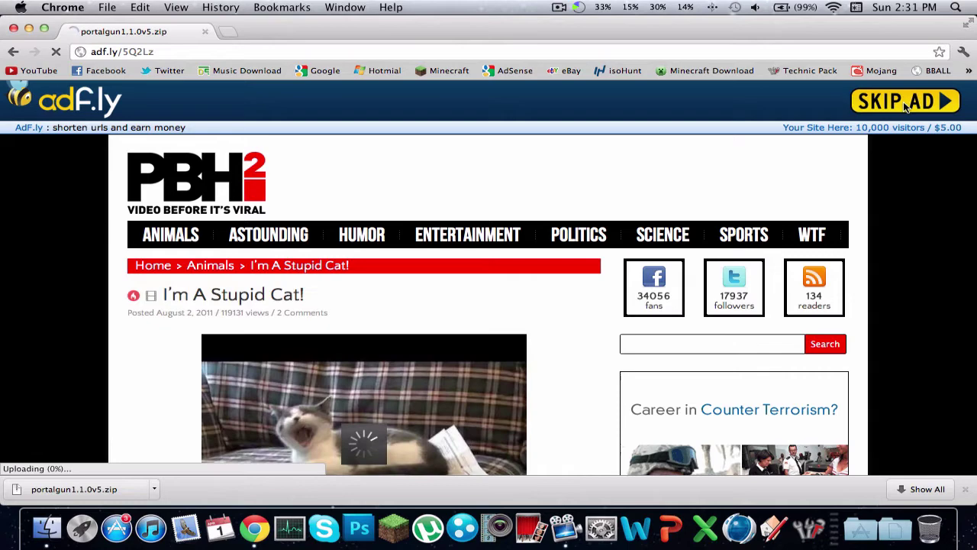
left_click(913, 107)
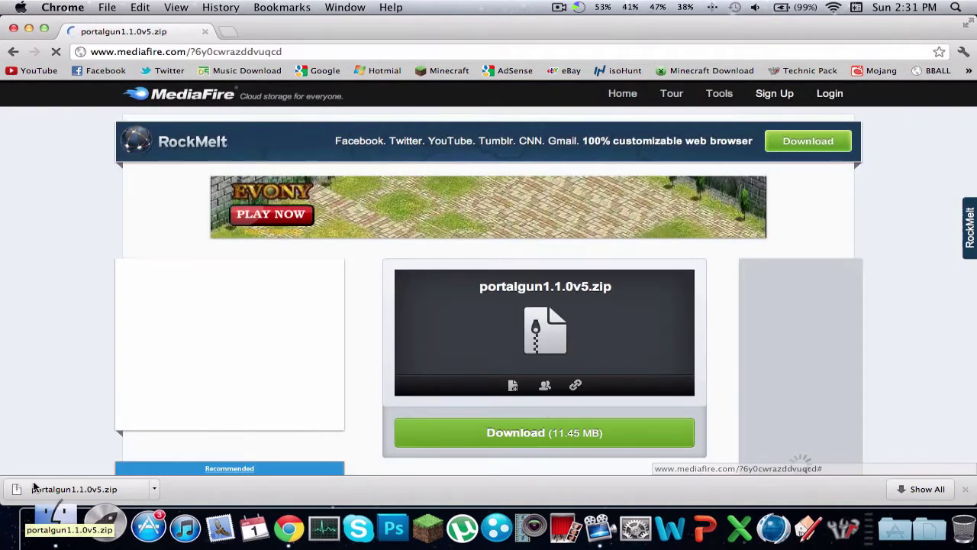
Extract portalgun1.1.0v5.zip in Downloads and open the portalgun1.1.0v5 folder on the right side.
left_click(29, 28)
left_click(46, 528)
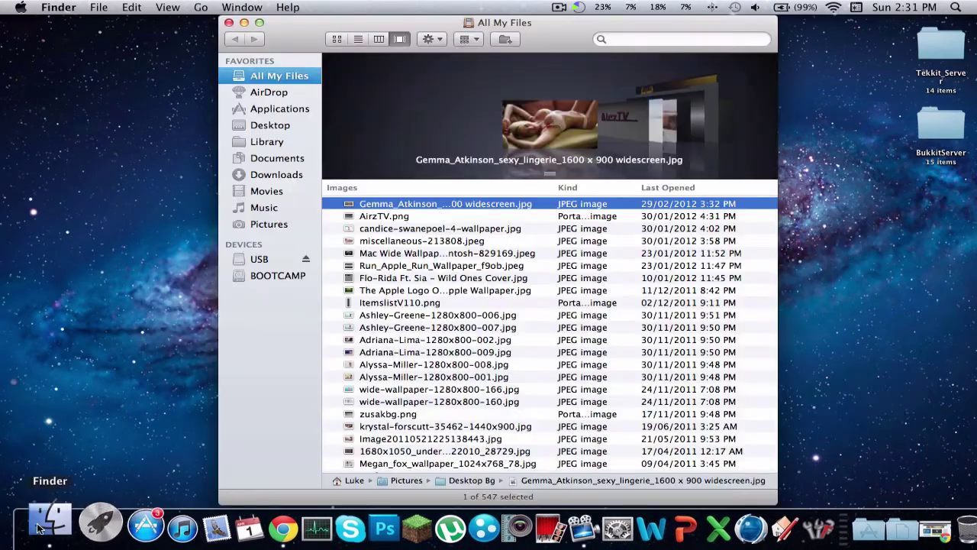
left_click(274, 177)
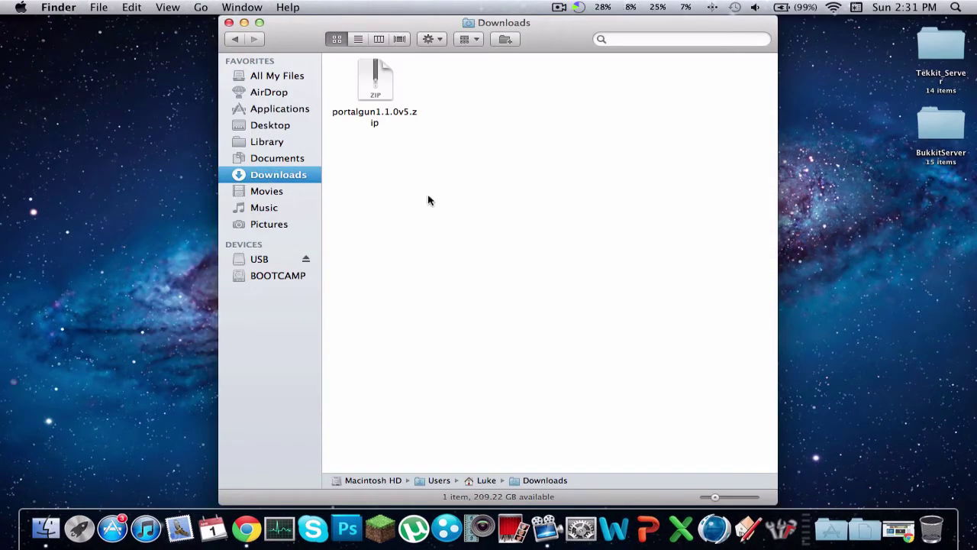
double_click(375, 99)
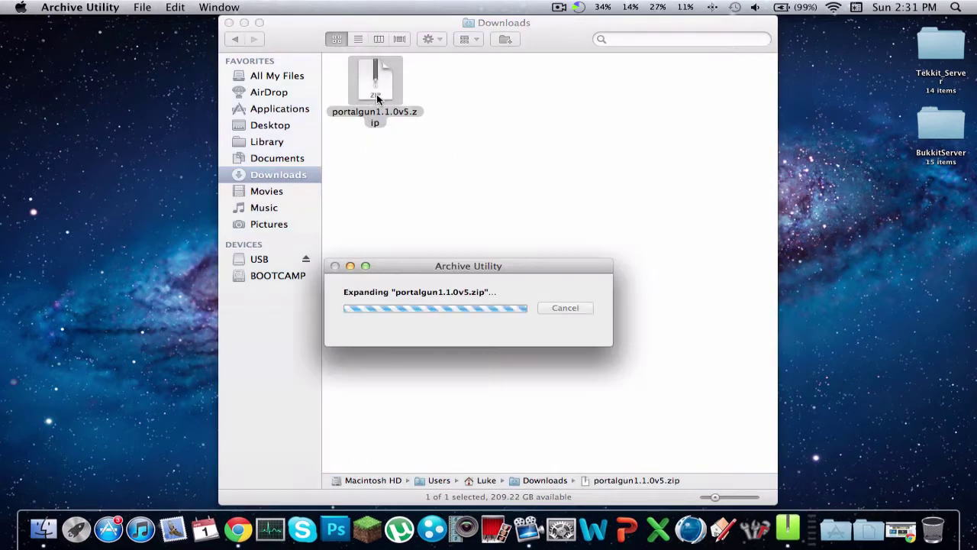
left_click_drag(377, 99, 554, 82)
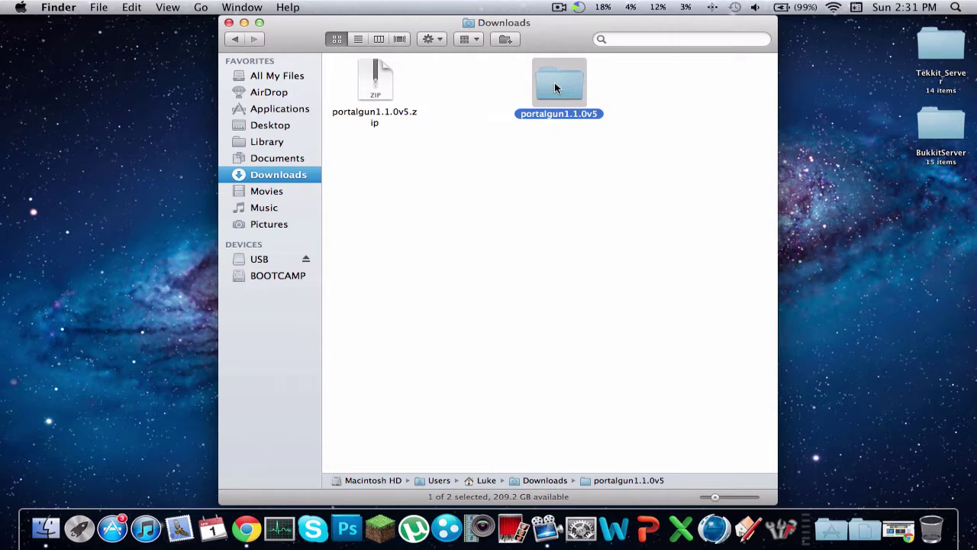
double_click(555, 82)
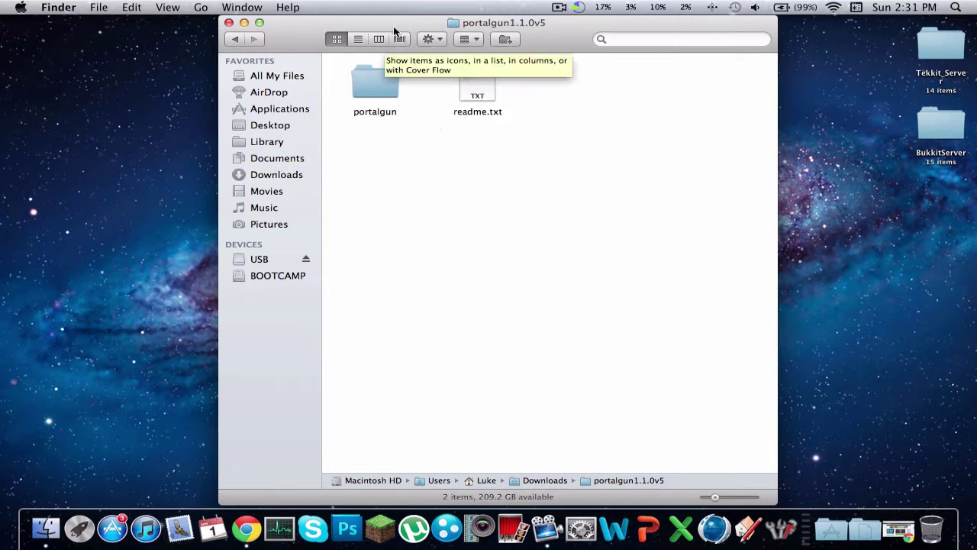
left_click_drag(309, 22, 508, 23)
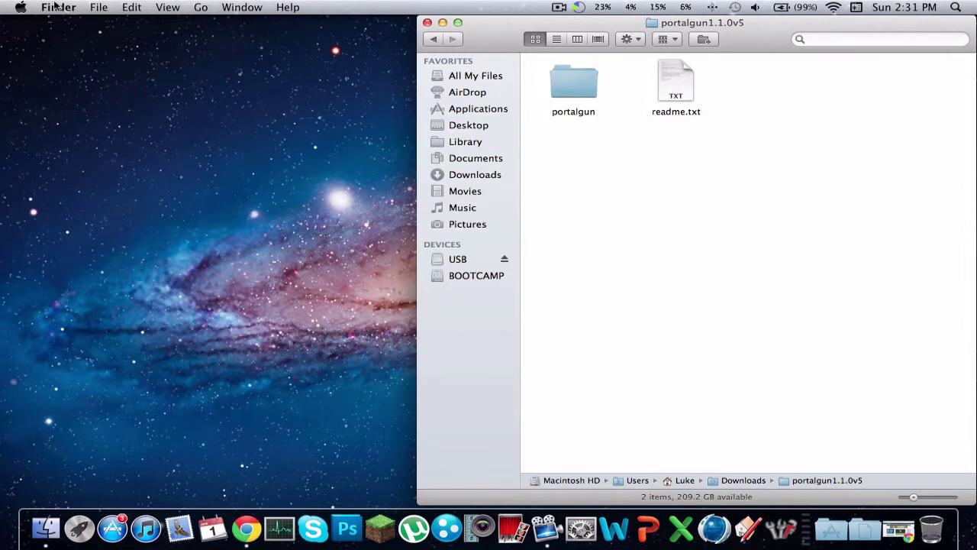
Open a second Finder window on the left and go to the ~/Library folder.
left_click(99, 9)
left_click(109, 23)
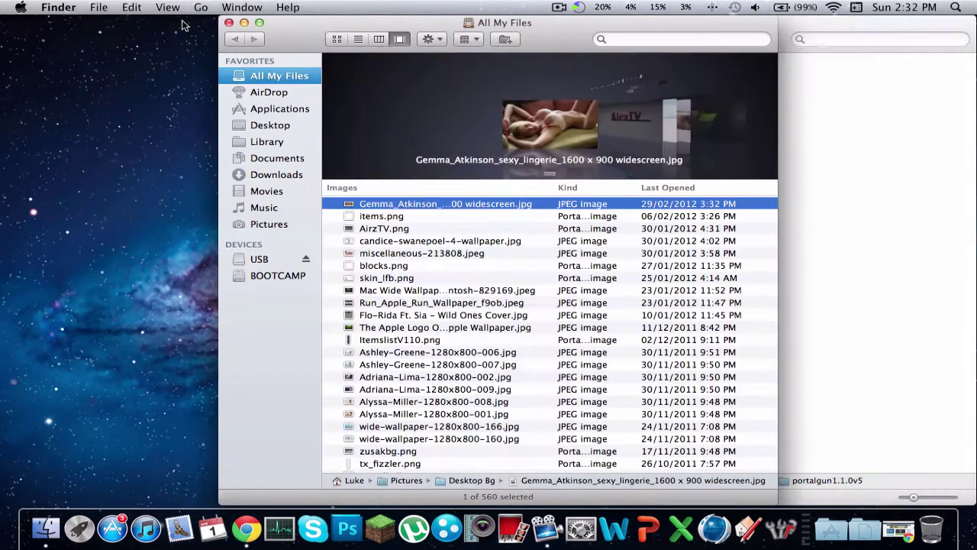
left_click_drag(345, 27, 149, 27)
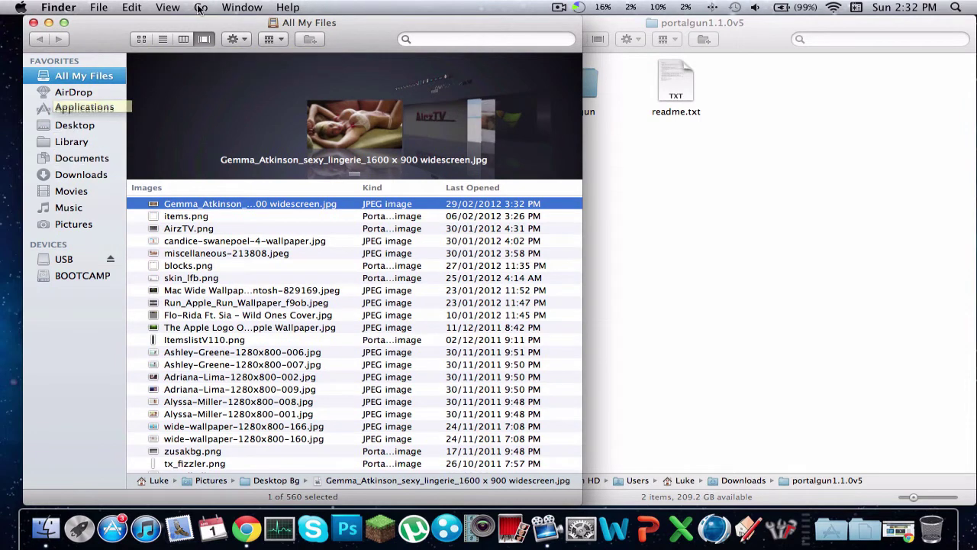
left_click(203, 9)
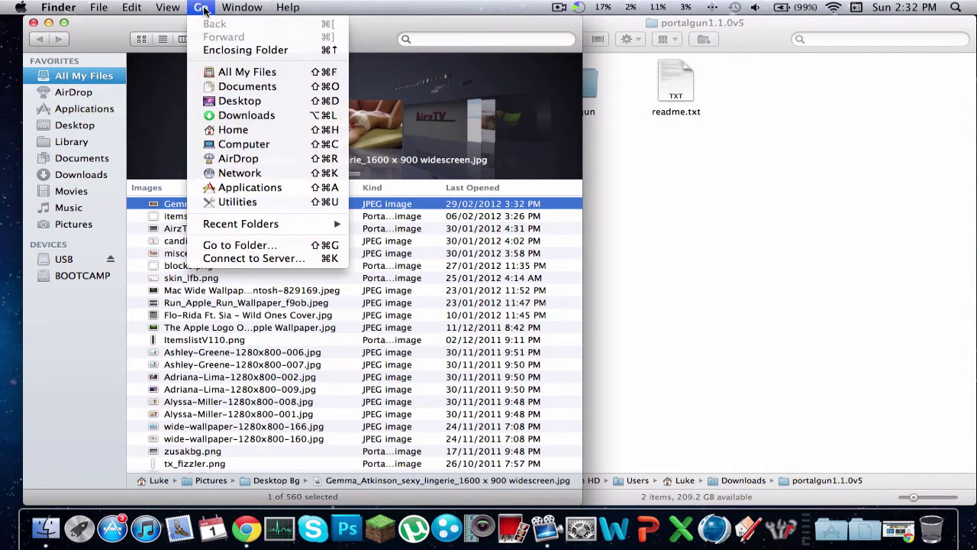
left_click(230, 250)
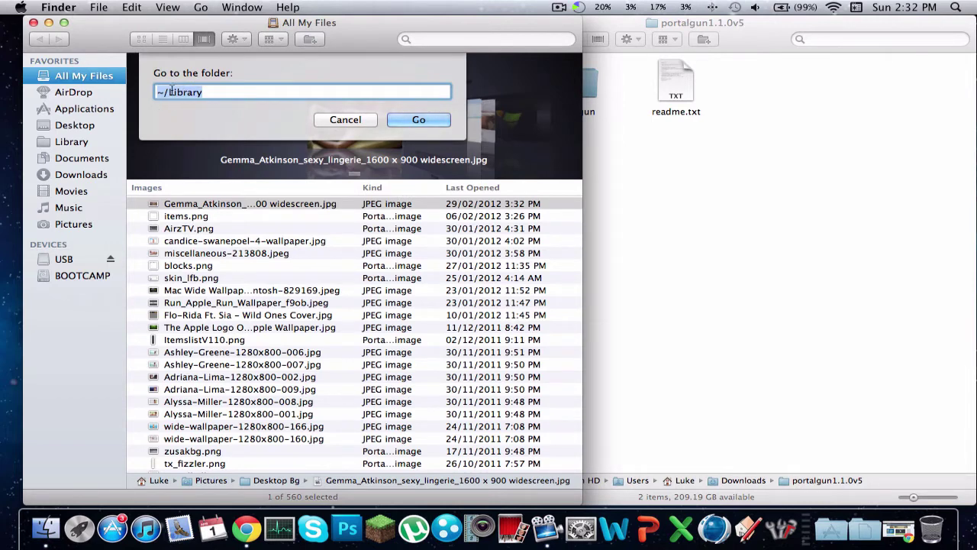
left_click(426, 120)
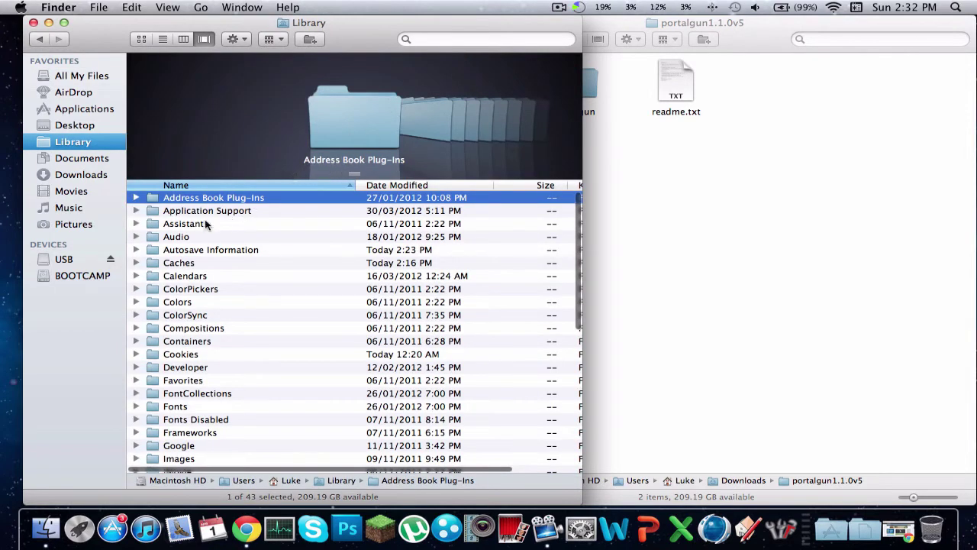
Navigate to Application Support > techniclauncher > technicssp > mods and drag portalgun into it.
double_click(206, 213)
scroll(206, 218, "down", 5)
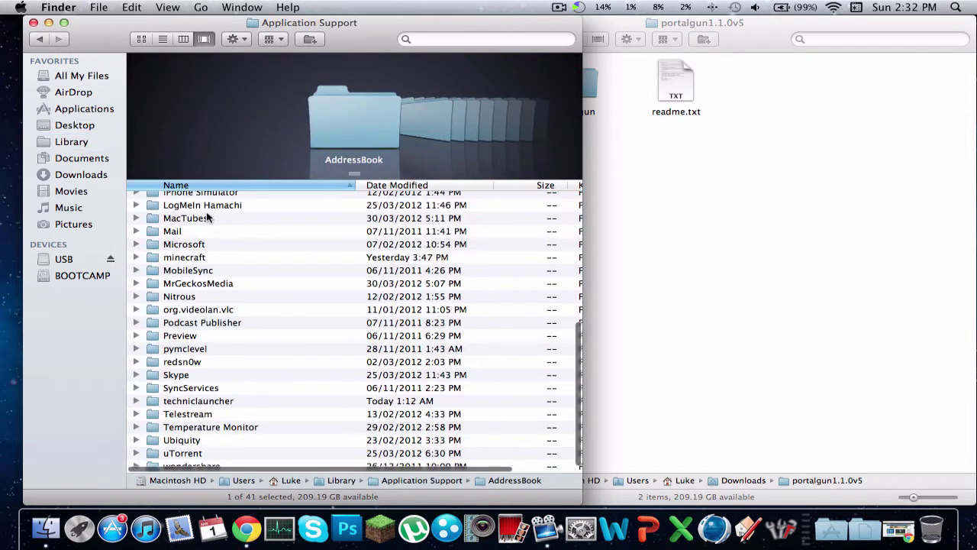
left_click(182, 258)
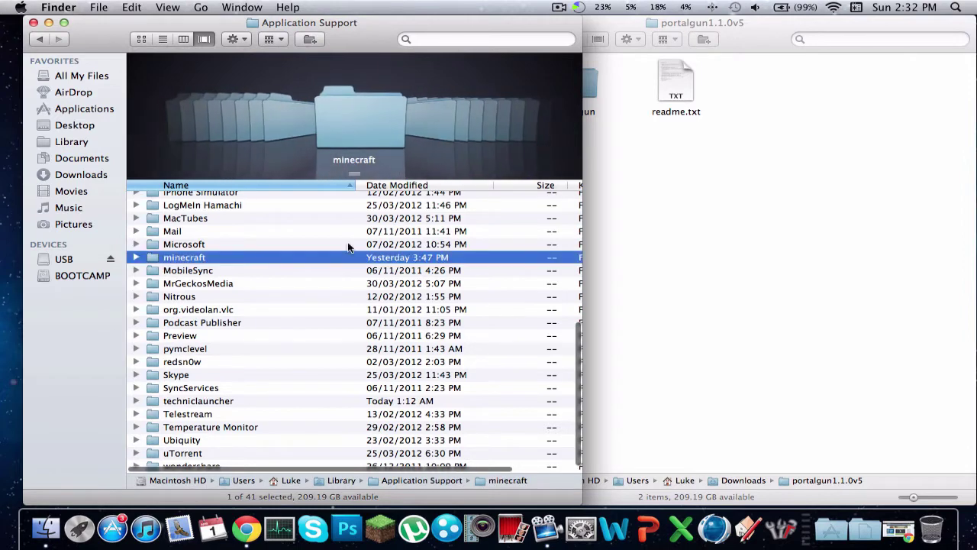
double_click(215, 403)
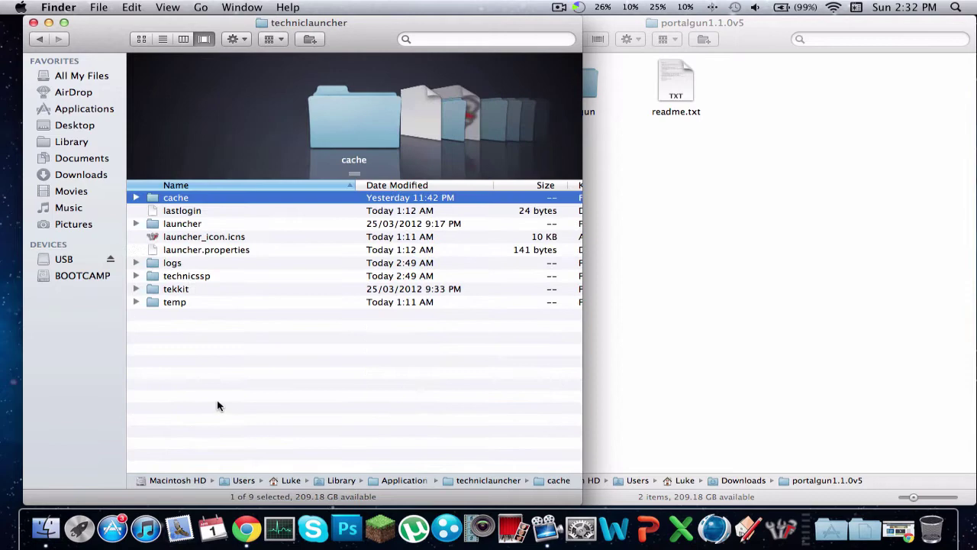
left_click_drag(353, 40, 325, 40)
double_click(157, 279)
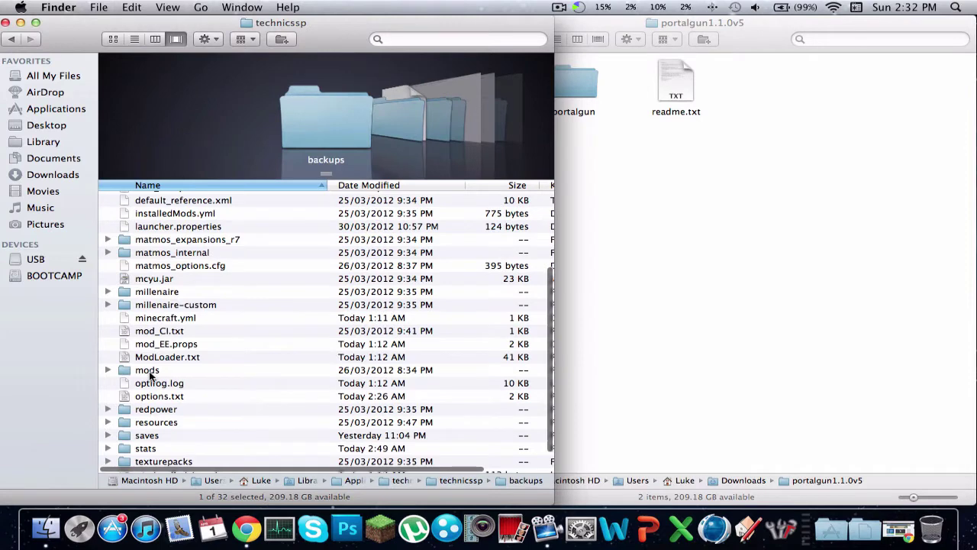
double_click(150, 371)
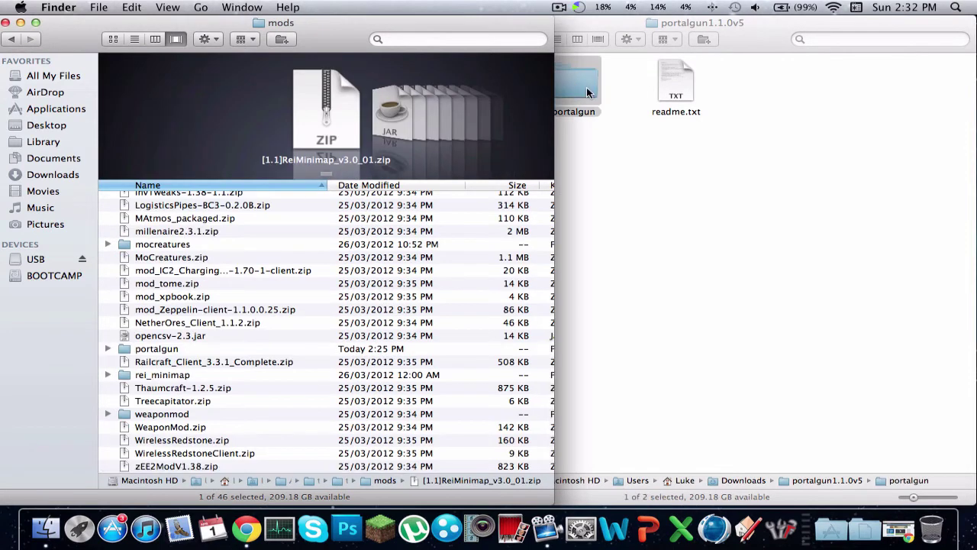
mouse_move(587, 87)
left_mouse_down()
mouse_move(694, 159)
mouse_move(687, 153)
mouse_move(667, 191)
mouse_move(583, 207)
mouse_move(356, 315)
mouse_move(313, 308)
left_mouse_up()
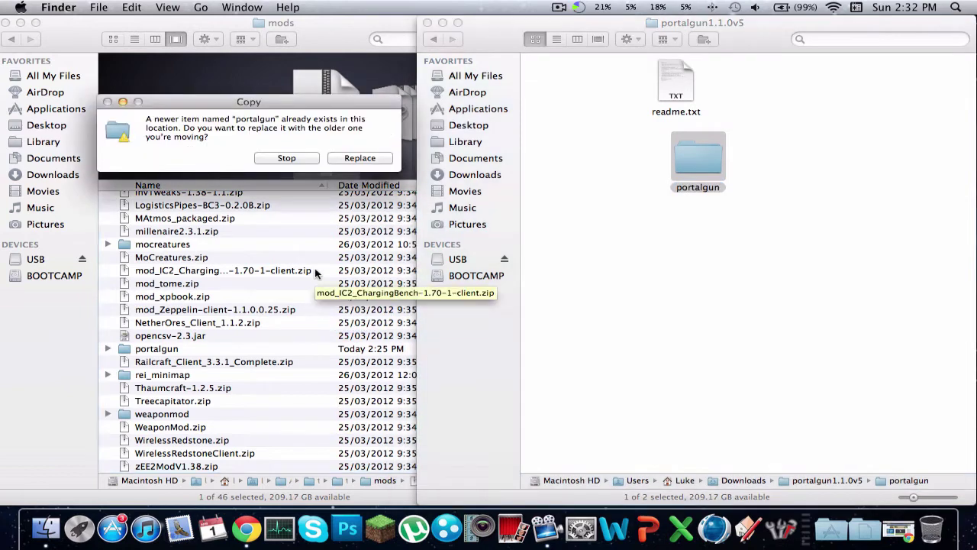
Replace the existing portalgun folder in mods and minimize the portalgun1.1.0v5 window.
left_click(359, 159)
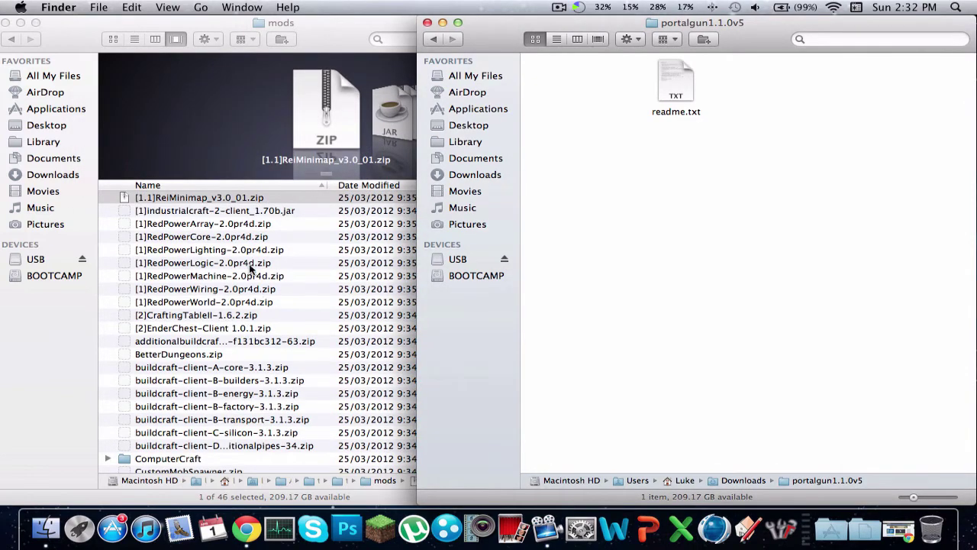
scroll(282, 343, "down", 5)
left_click(443, 23)
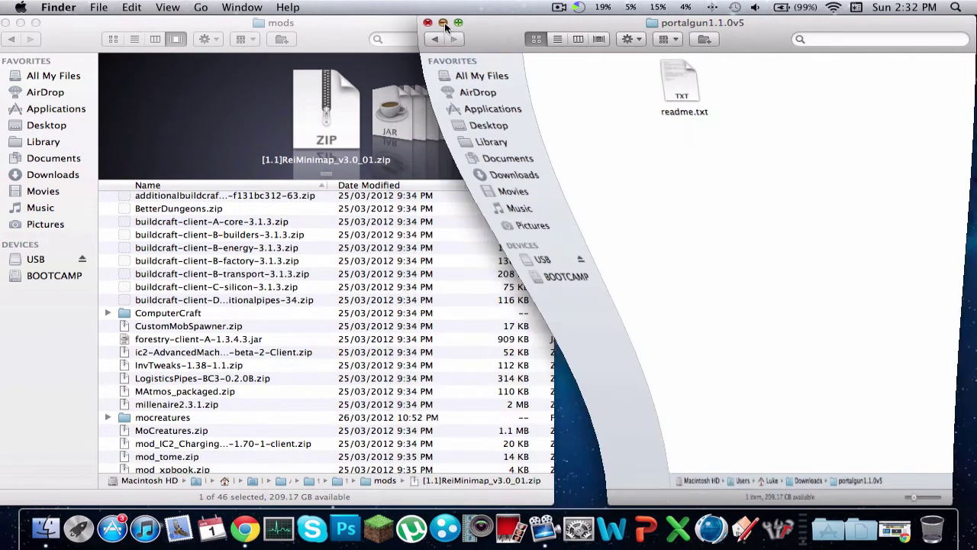
scroll(191, 377, "down", 5)
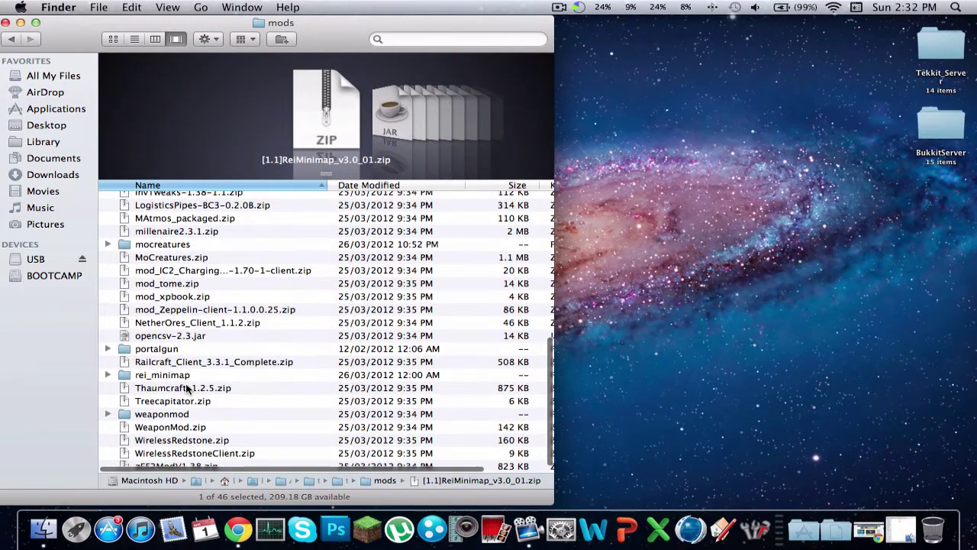
Open mod_PortalGun.properties from the portalgun folder with TextEdit via Open With > Other.
double_click(142, 350)
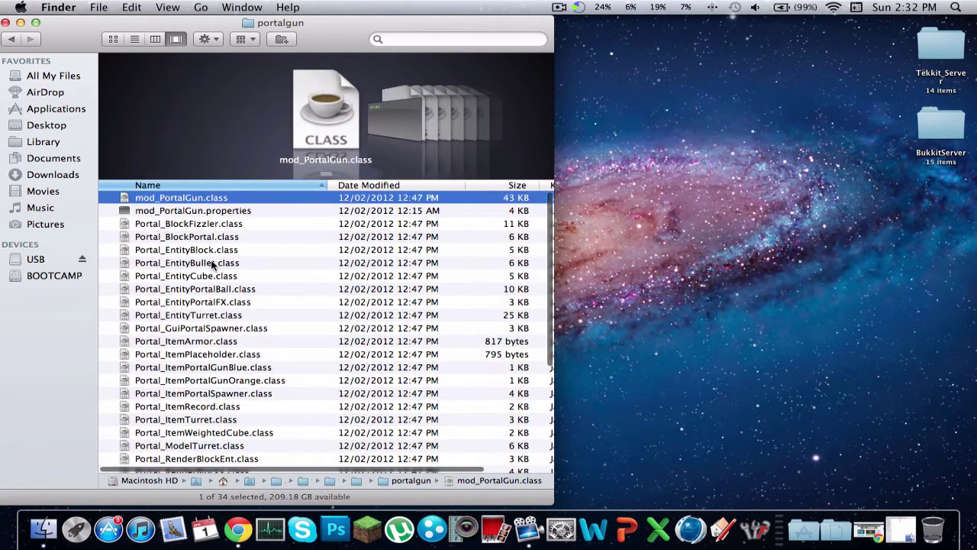
left_click(146, 213)
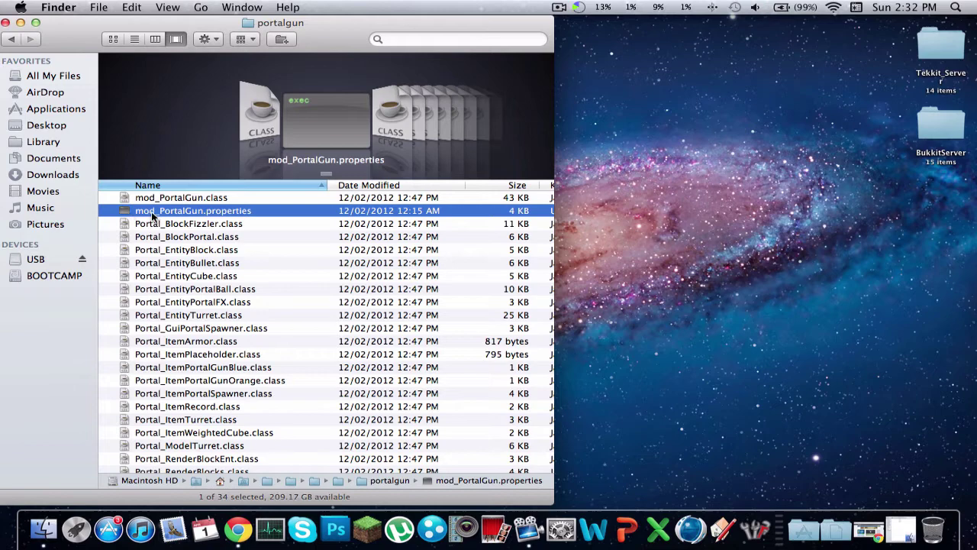
right_click(236, 218)
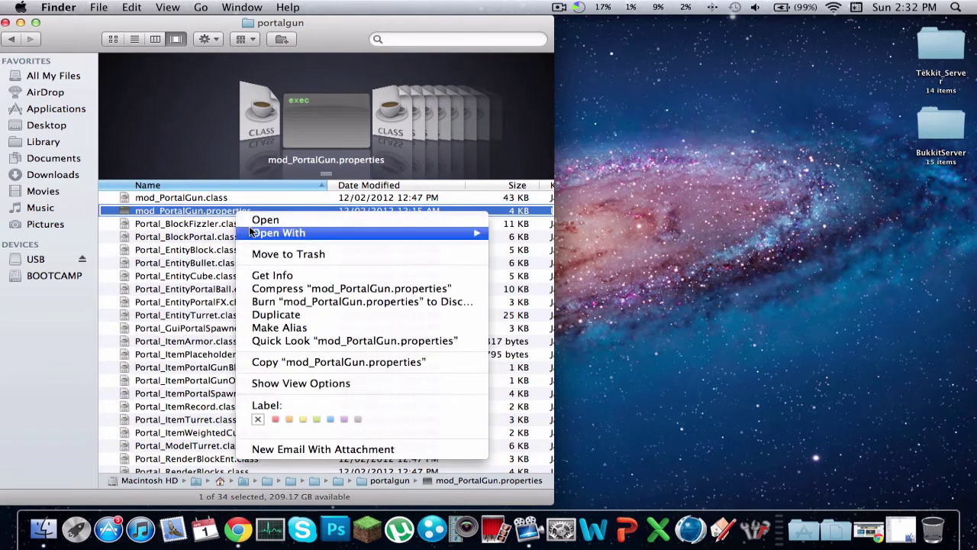
mouse_move(456, 235)
left_click(524, 268)
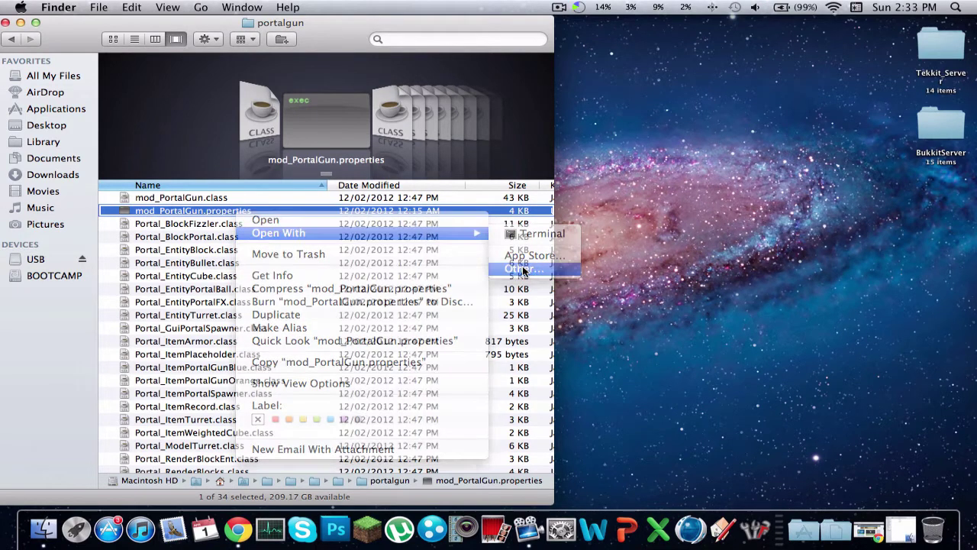
scroll(446, 214, "down", 15)
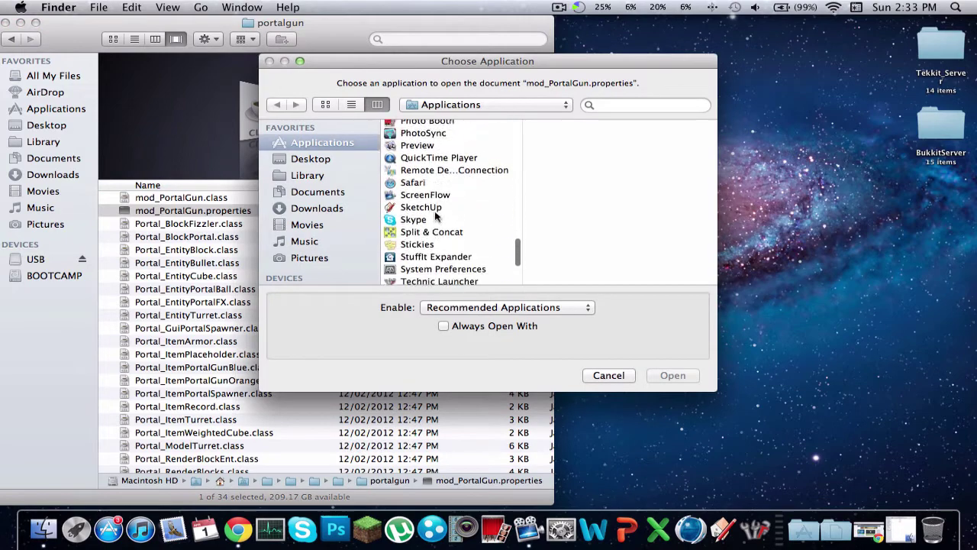
left_click(418, 189)
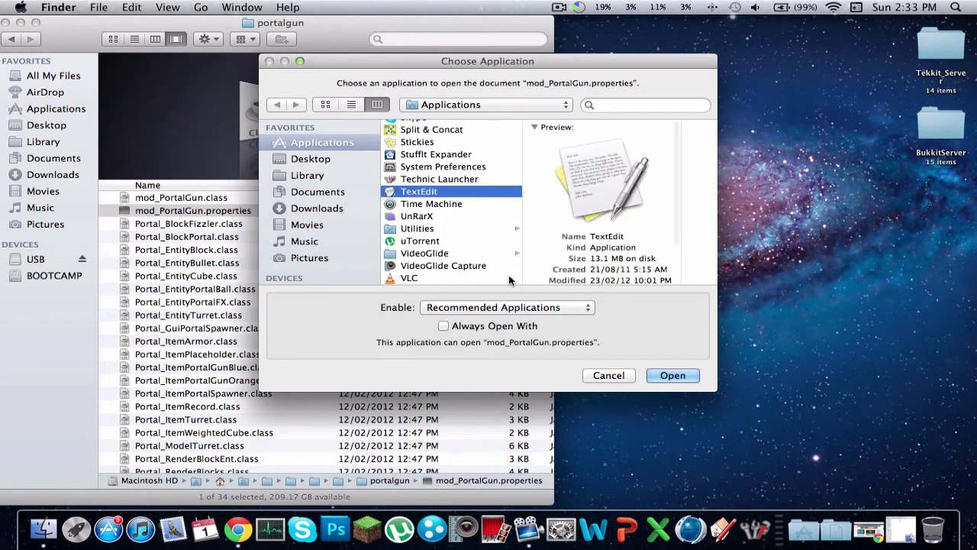
left_click(667, 376)
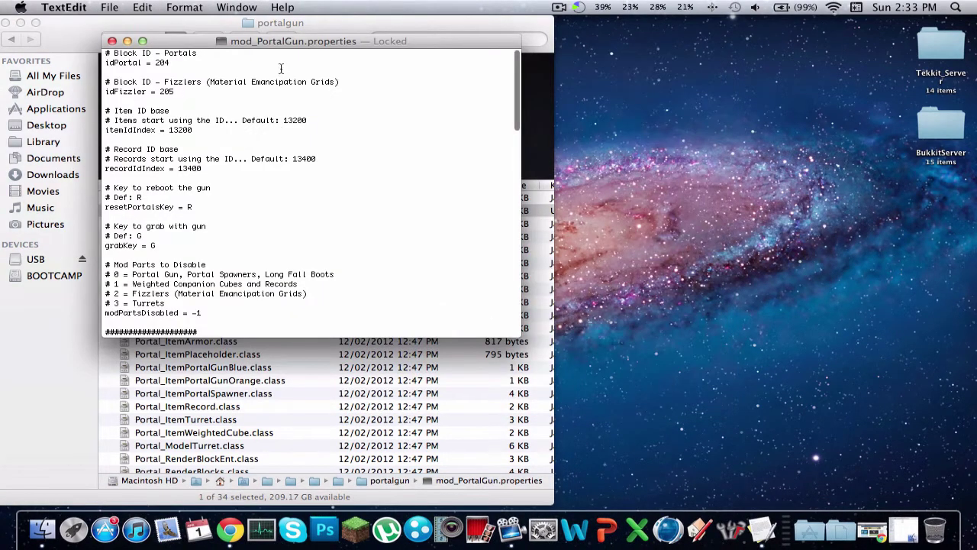
Unlock the properties file and change idPortal to 123 and idFizzler to 251.
left_click_drag(267, 44, 506, 93)
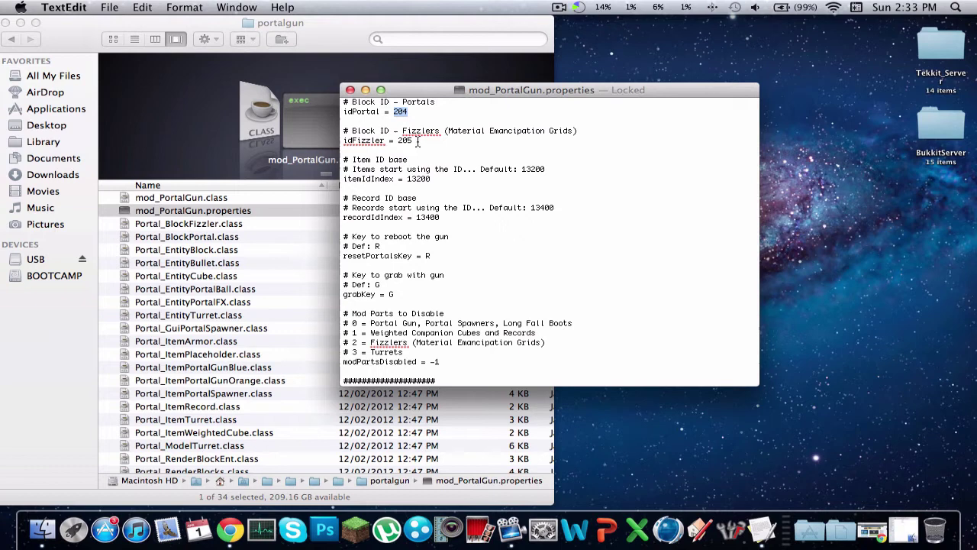
left_click_drag(418, 141, 391, 140)
left_click(411, 112)
key("BackSpace")
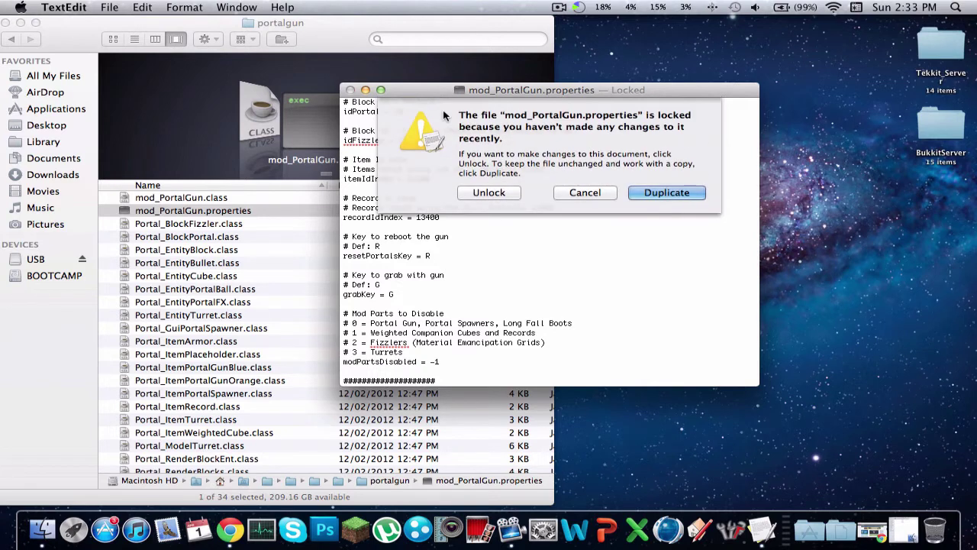
left_click(489, 192)
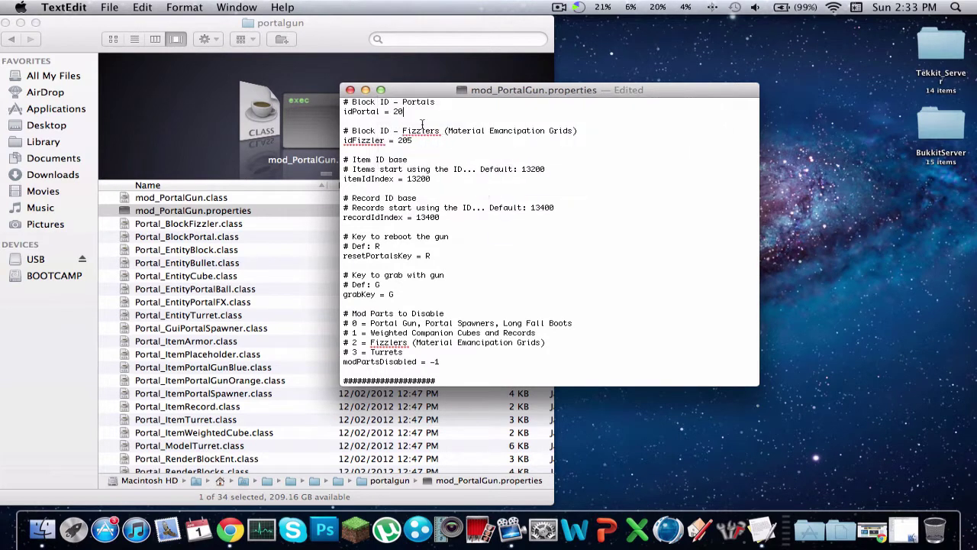
key("BackSpace")
key("BackSpace")
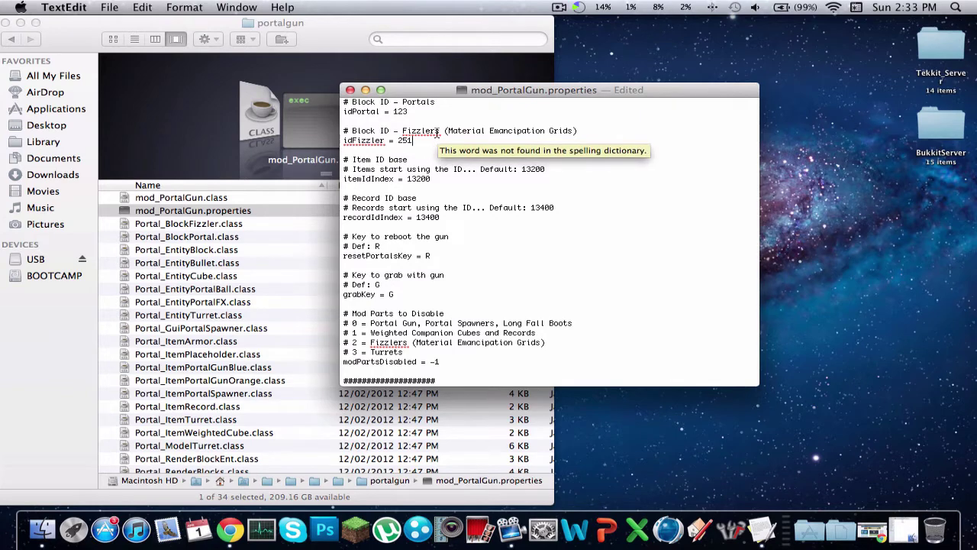
Set seeThroughPortals to 3 so portals display a static image.
scroll(454, 298, "down", 10)
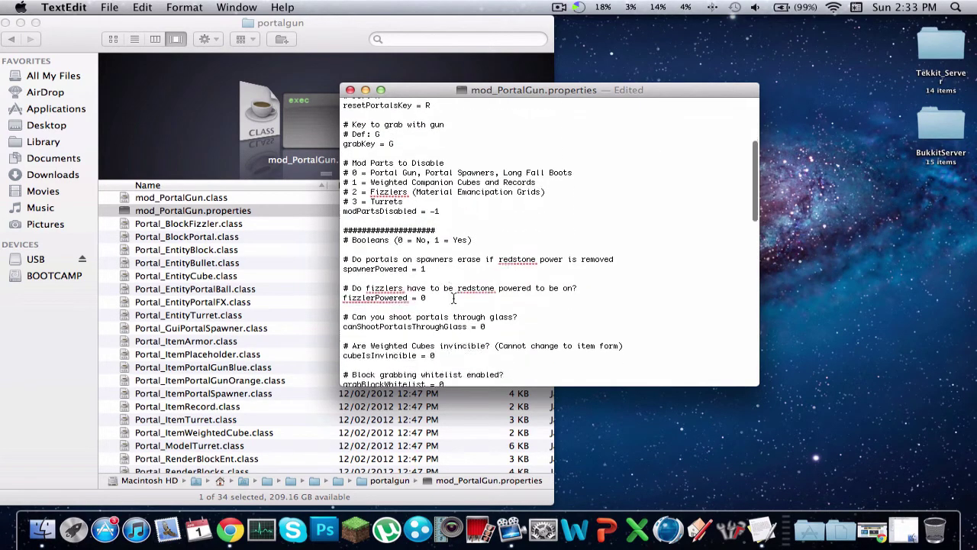
scroll(454, 298, "up", 2)
scroll(454, 298, "down", 5)
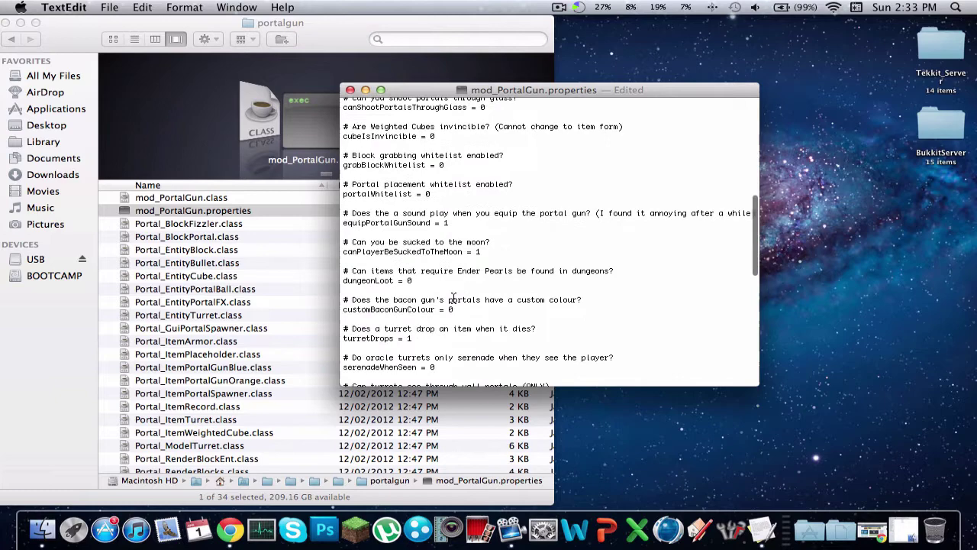
scroll(453, 298, "down", 10)
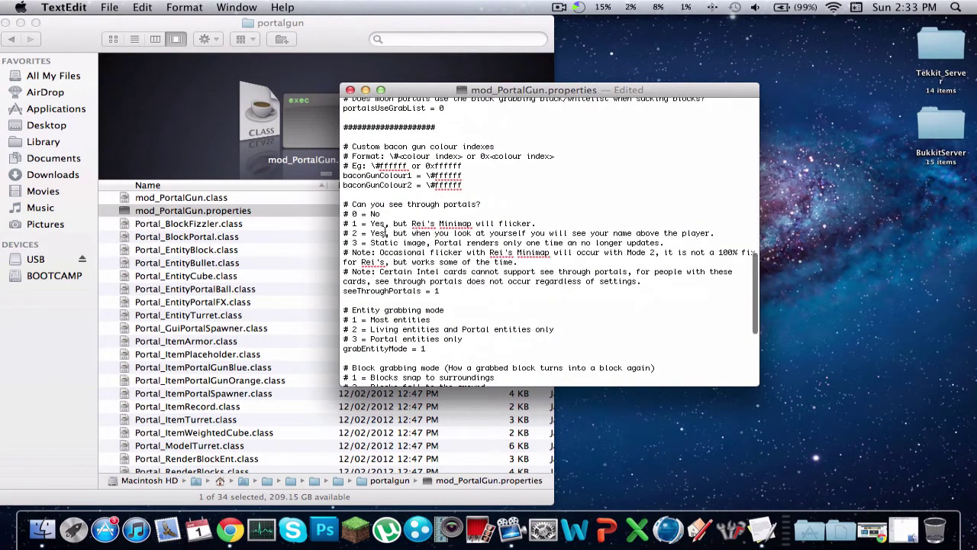
left_click_drag(343, 204, 489, 202)
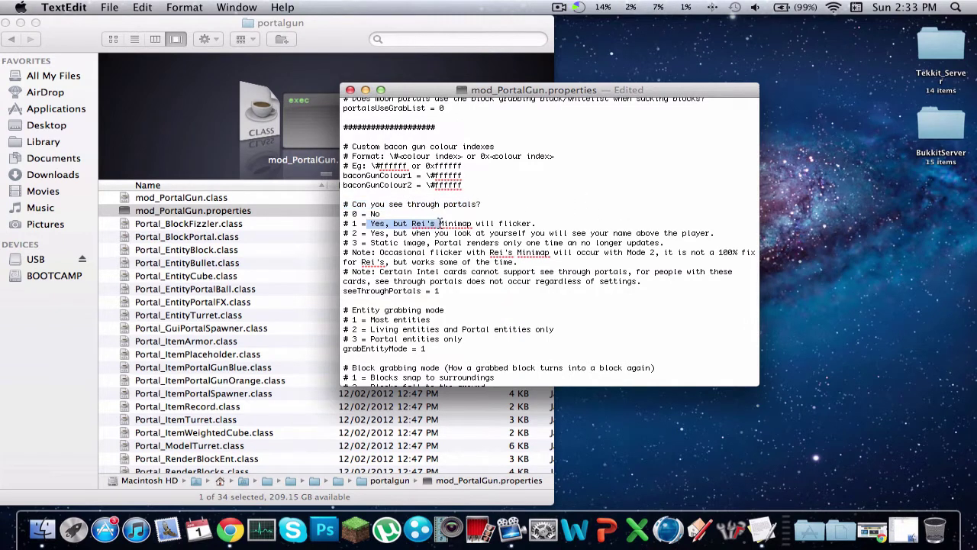
mouse_move(441, 222)
left_mouse_down()
mouse_move(603, 242)
mouse_move(618, 254)
mouse_move(598, 252)
left_mouse_up()
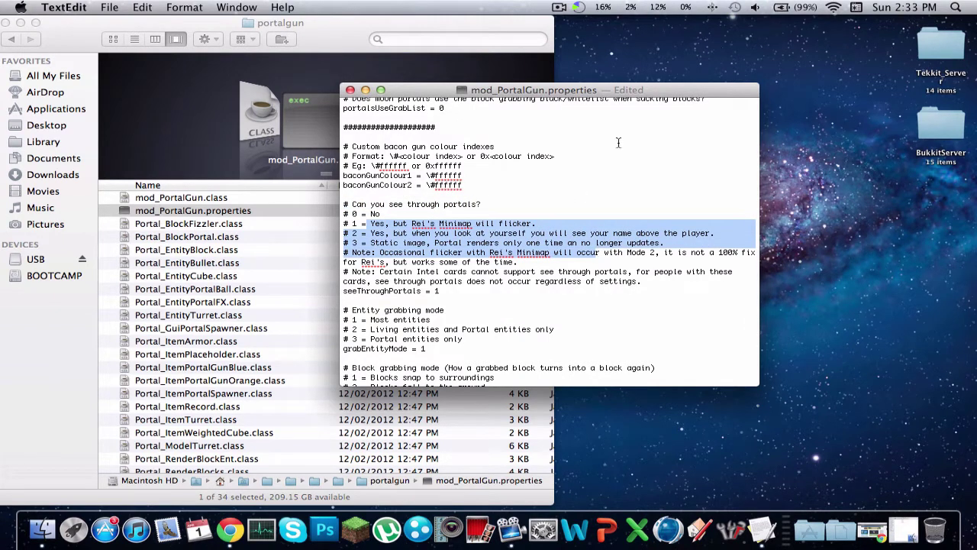
left_click_drag(390, 226, 491, 224)
left_click_drag(344, 233, 403, 237)
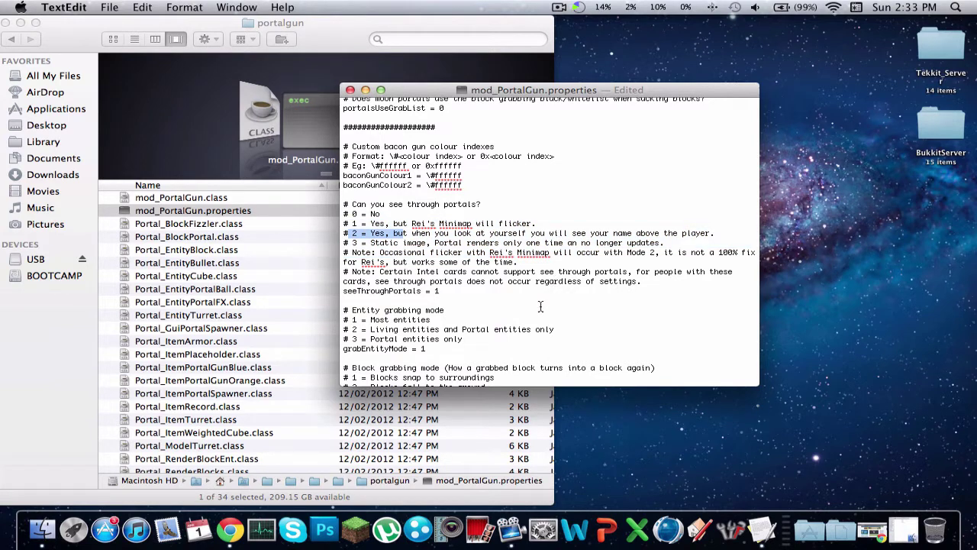
left_click(442, 290)
type("3")
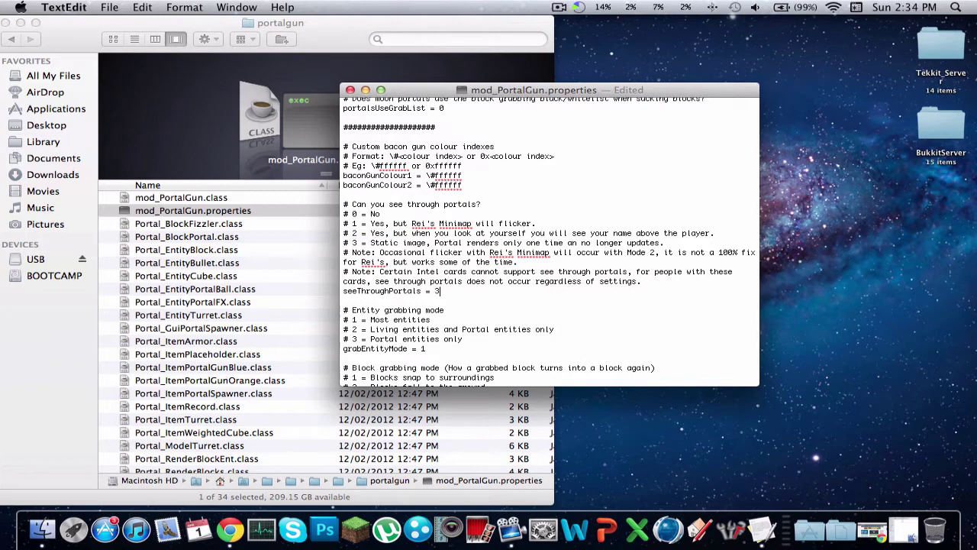
scroll(641, 268, "up", 10)
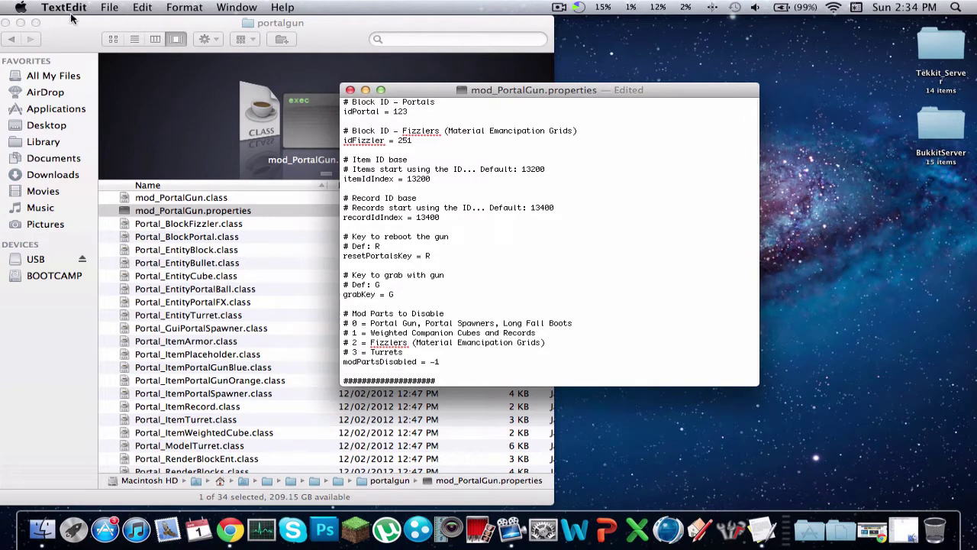
Save a version of mod_PortalGun.properties, then close the TextEdit document and portalgun Finder window.
left_click(108, 8)
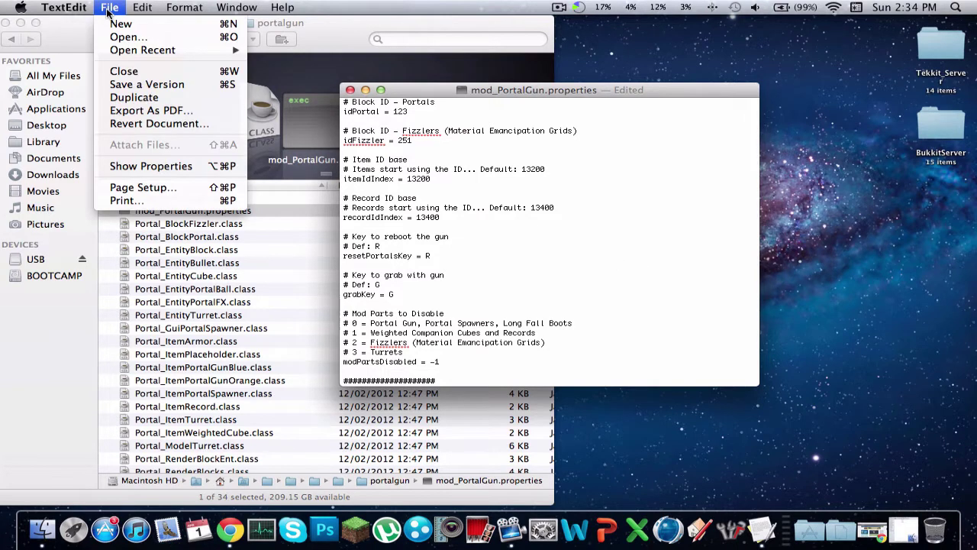
left_click(124, 84)
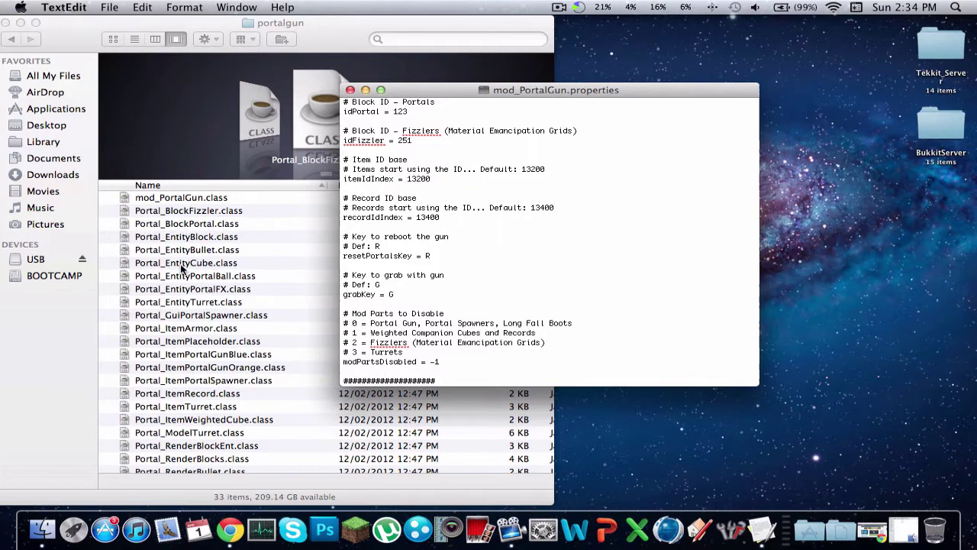
scroll(184, 267, "right", 1)
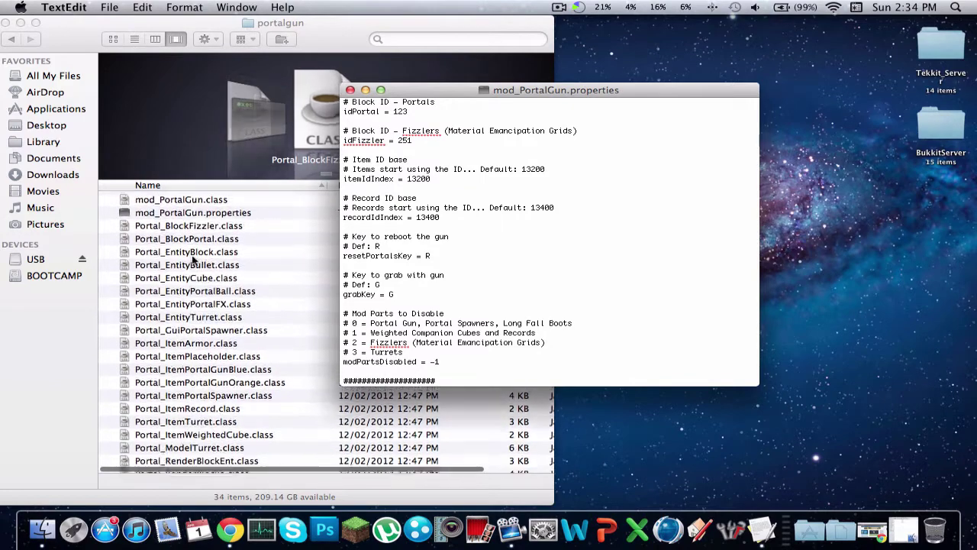
left_click(350, 91)
left_click(7, 23)
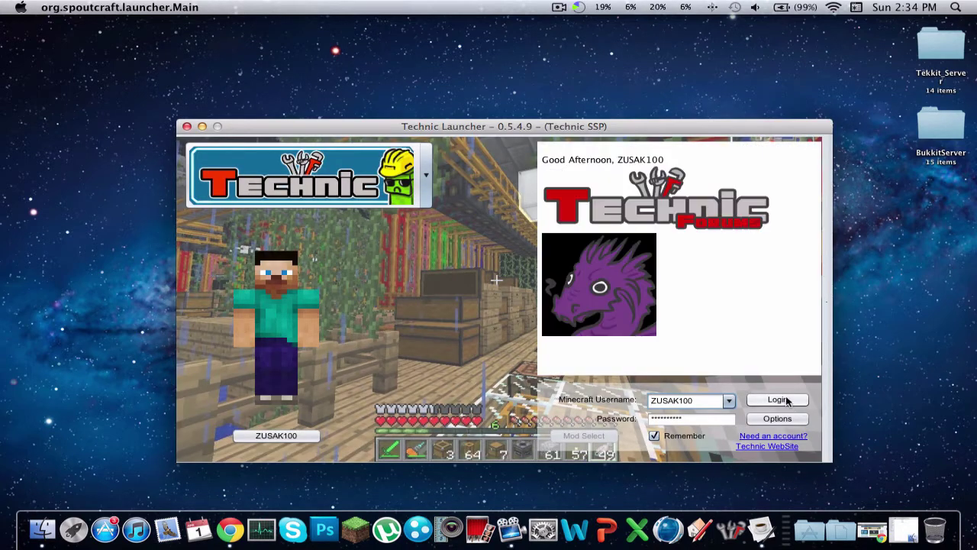
Log in to Technic Launcher 0.5.4.9 and launch Technic SSP to the Minecraft 1.1 title menu.
left_click(787, 400)
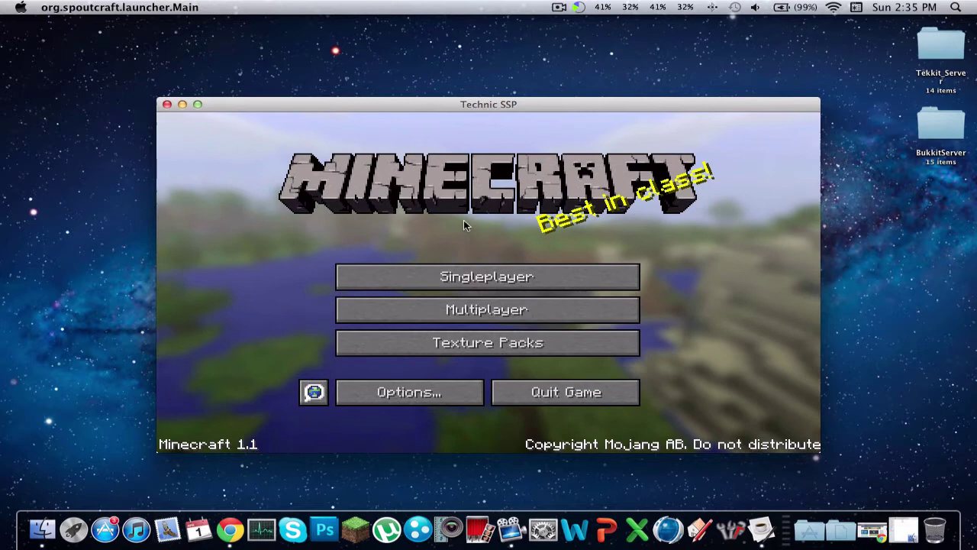
From Singleplayer, create a Creative-mode world named 'Portal Test' and load into it.
left_click(472, 277)
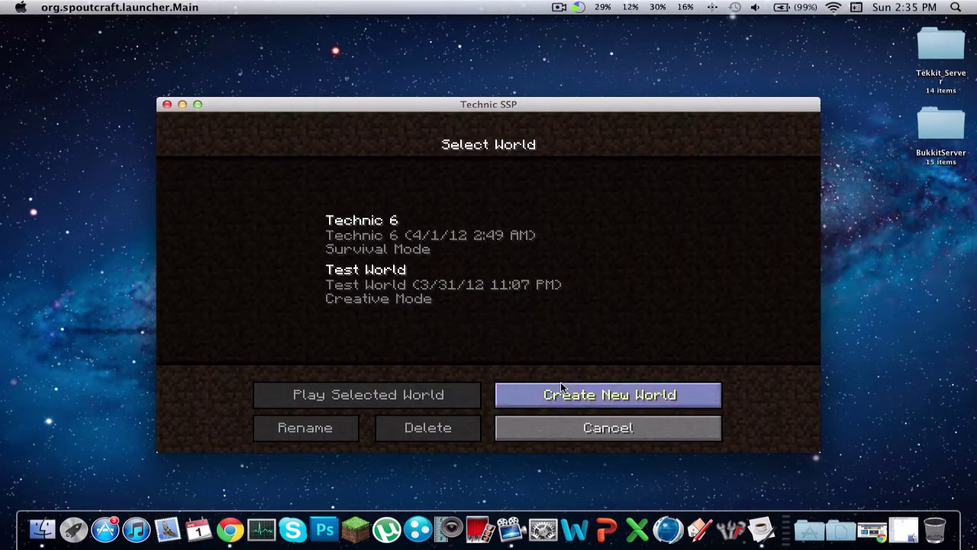
left_click(366, 281)
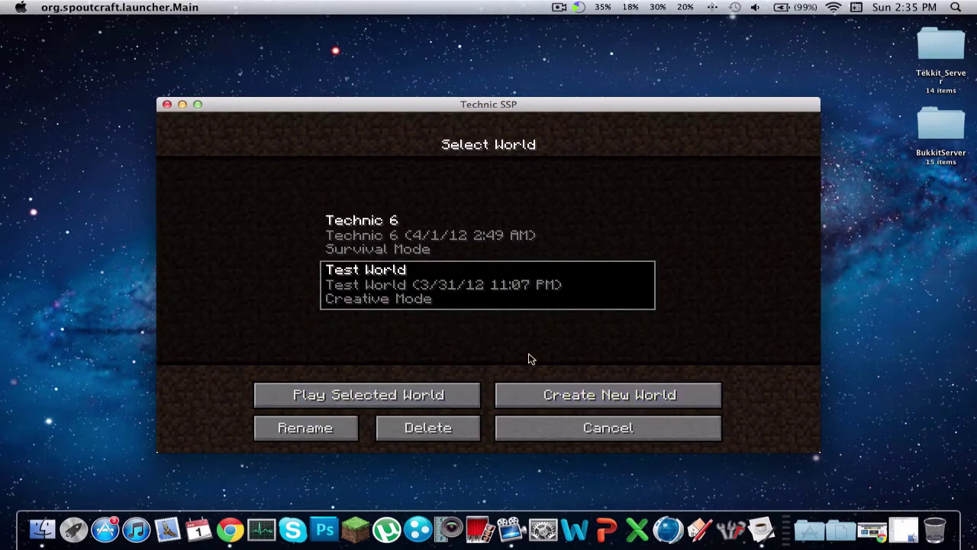
left_click(542, 390)
key("BackSpace")
key("BackSpace")
key("BackSpace")
key("BackSpace")
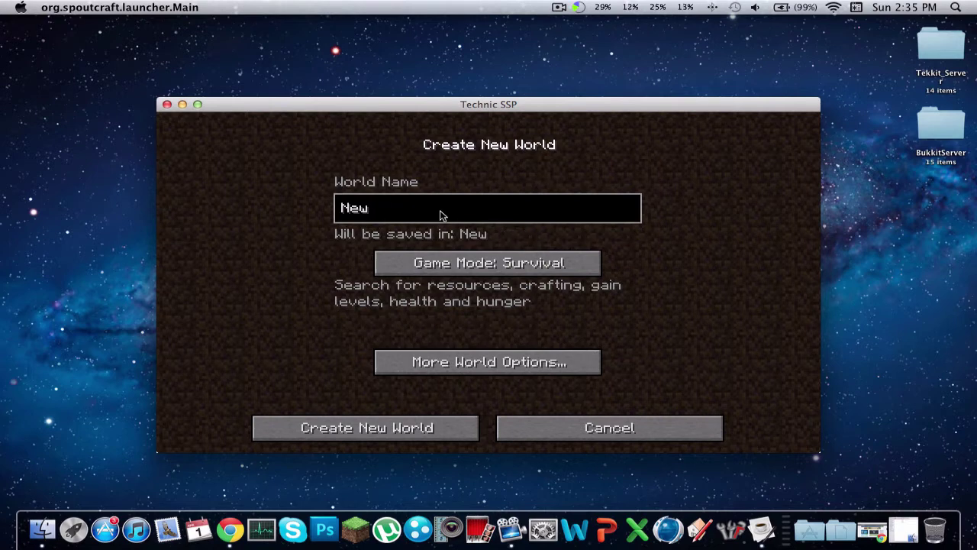
type("Portal T")
type("est")
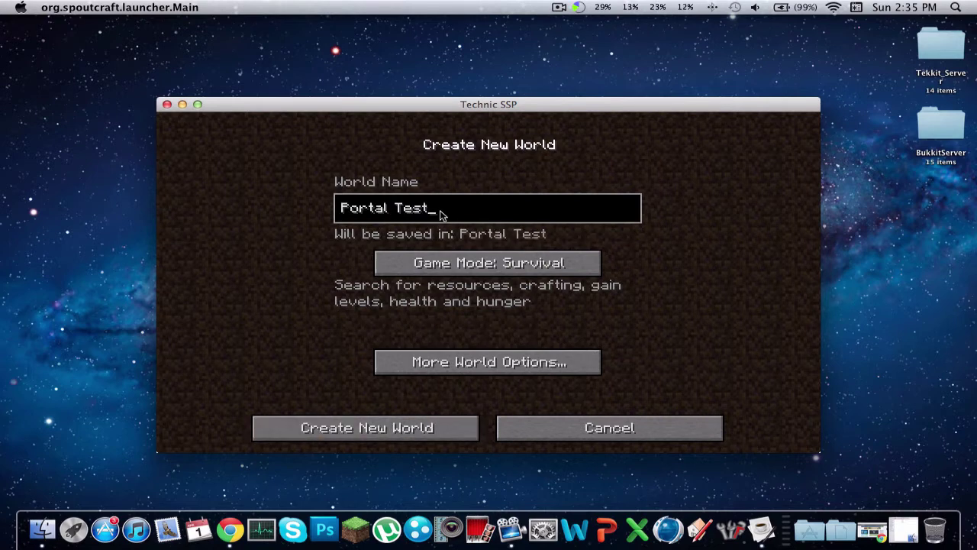
left_click(481, 263)
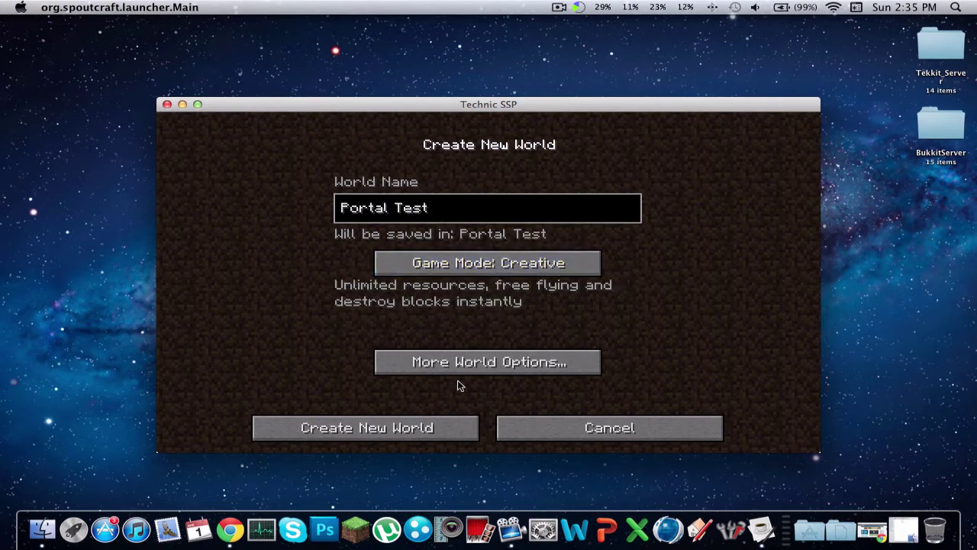
left_click(448, 434)
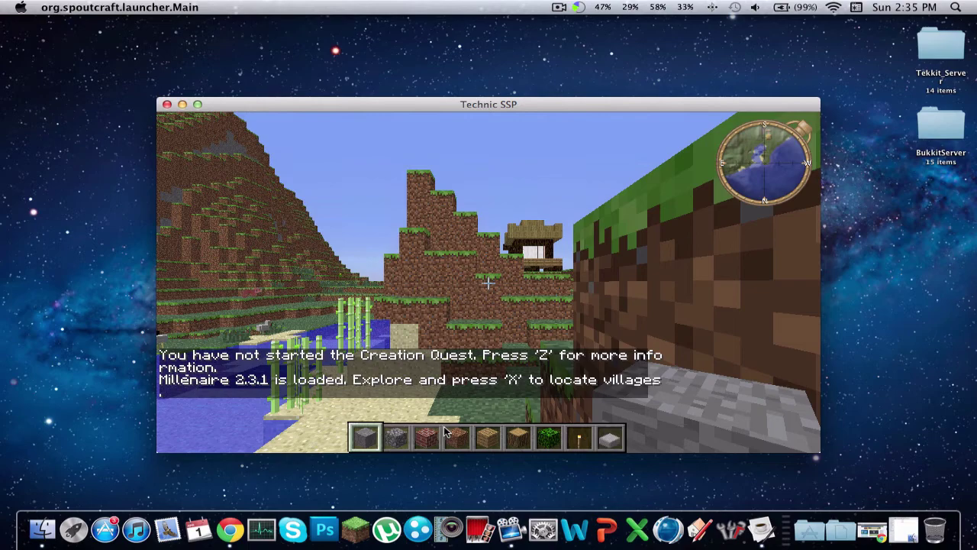
Walk up to the thatched house, then across the hills toward the sea and terraces, and open the creative item list.
left_click(447, 432)
key("w")
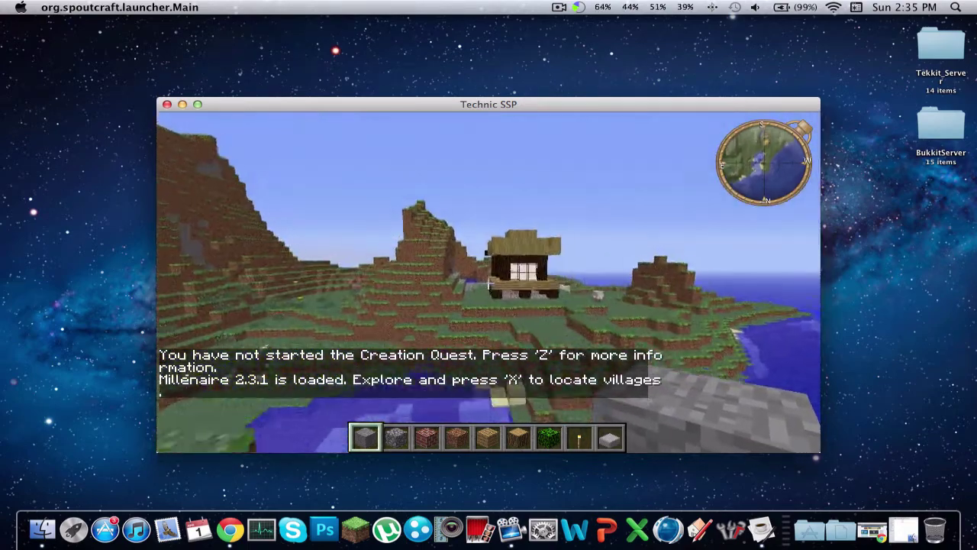
key("w")
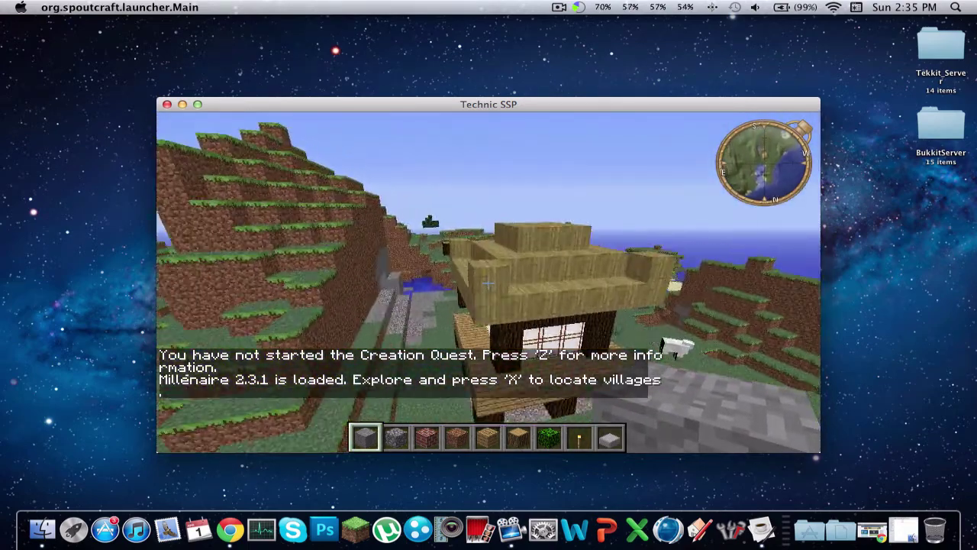
key("w")
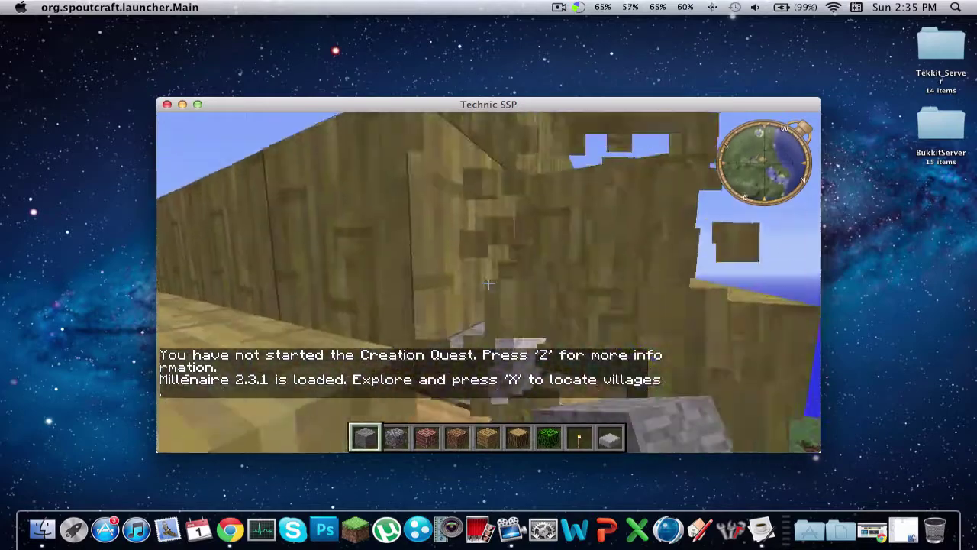
key("w")
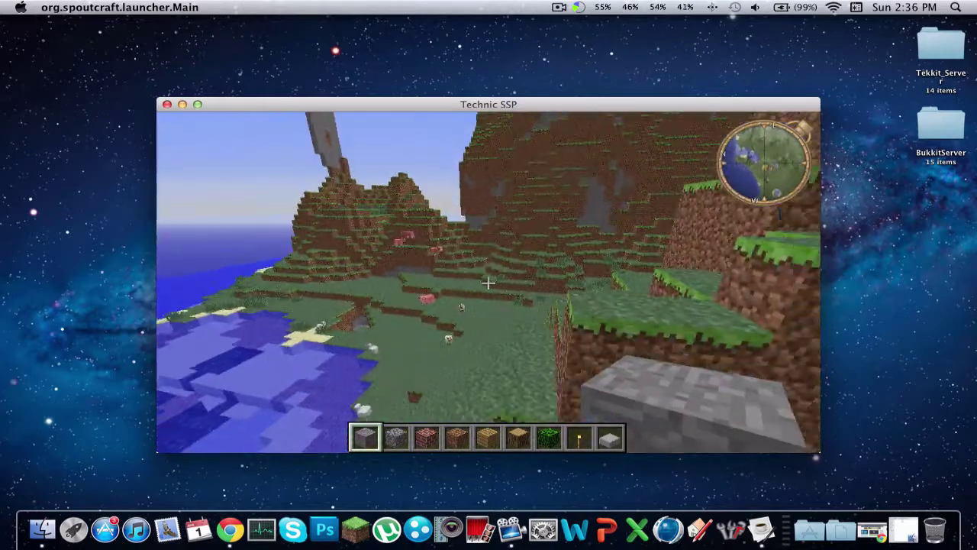
key("w")
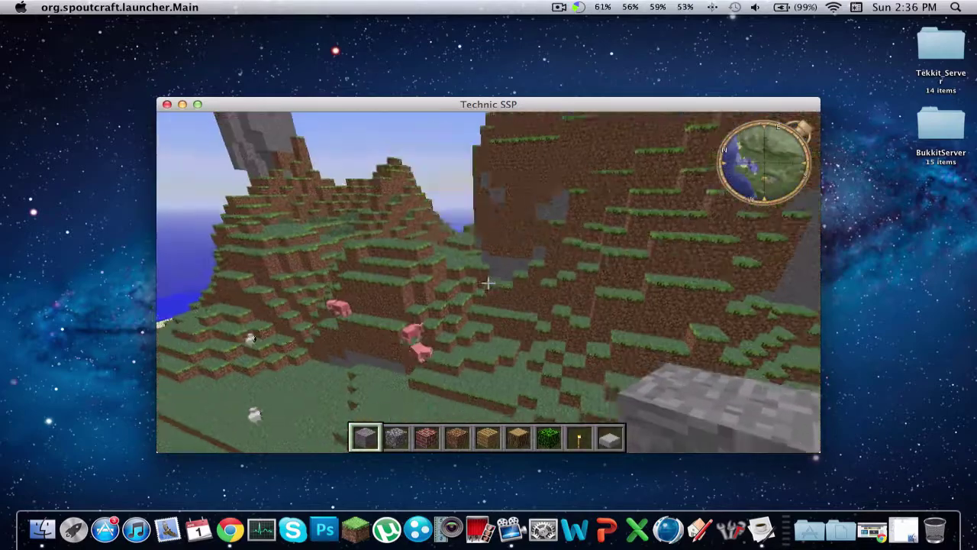
key("w")
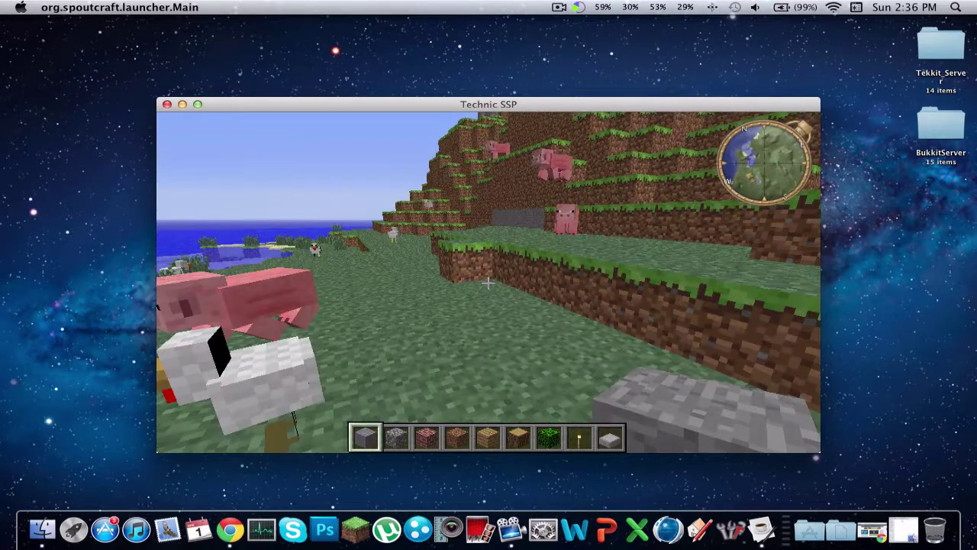
key("e")
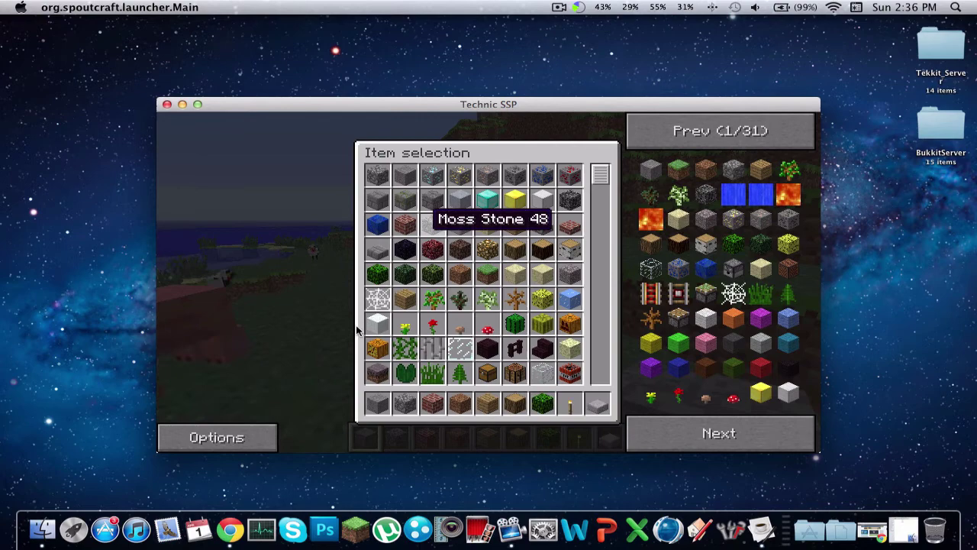
Switch the item browser to cheat mode and turn creative mode off.
left_click(251, 441)
left_click(539, 187)
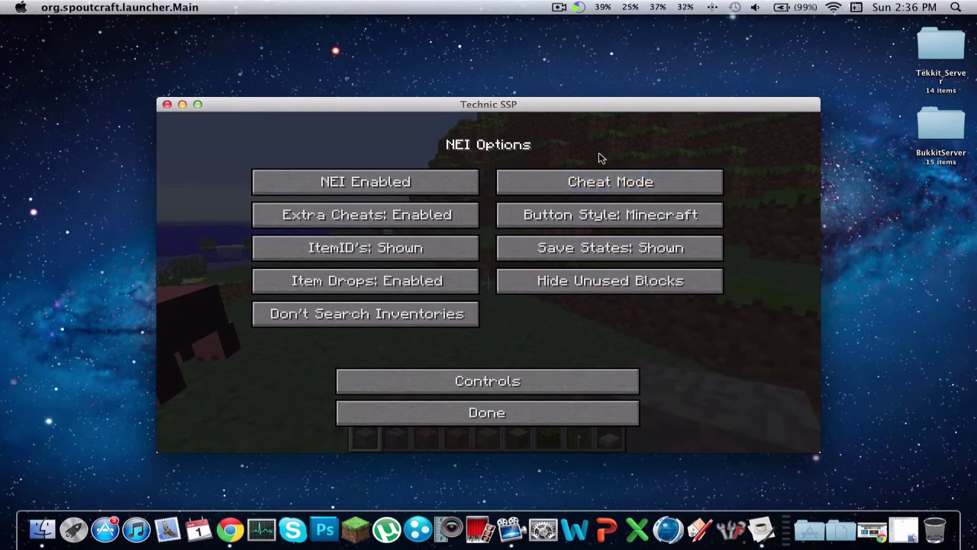
left_click(497, 416)
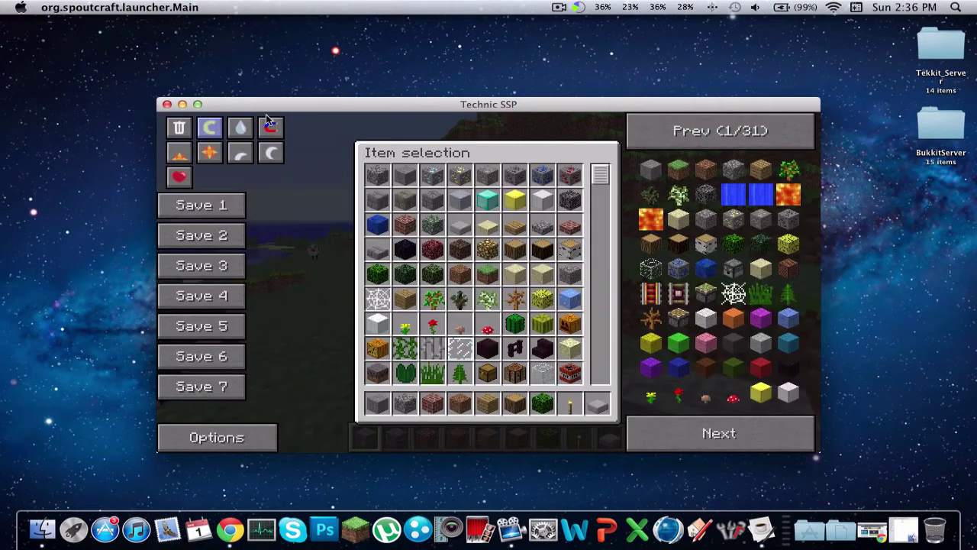
left_click(210, 127)
Search 'porta' and put the Portal Gun in the first hotbar slot in place of the stone.
left_click(548, 435)
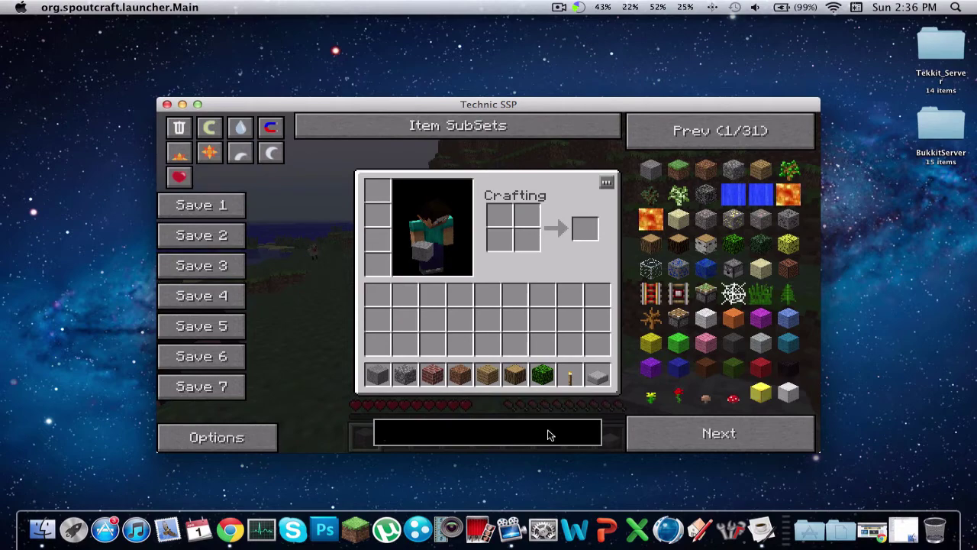
type("porta")
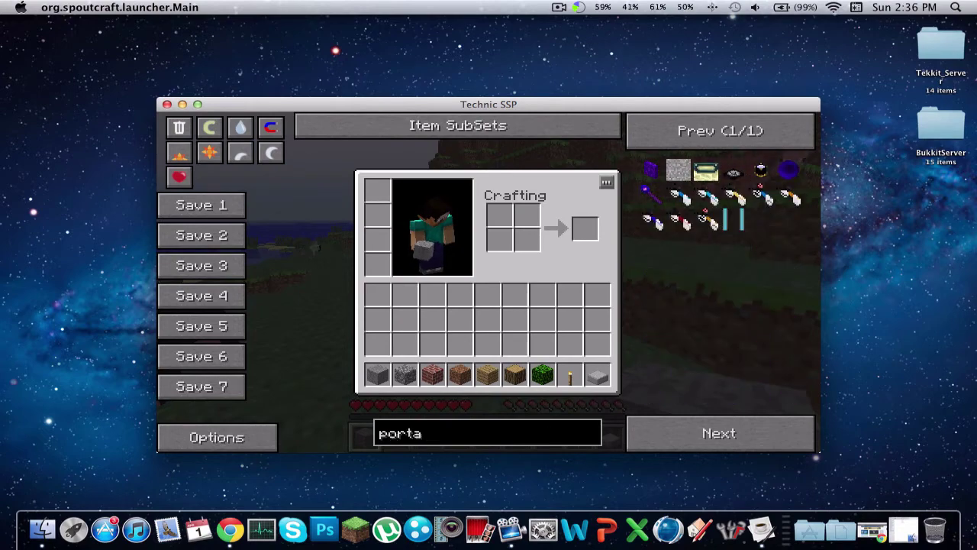
left_click(680, 200)
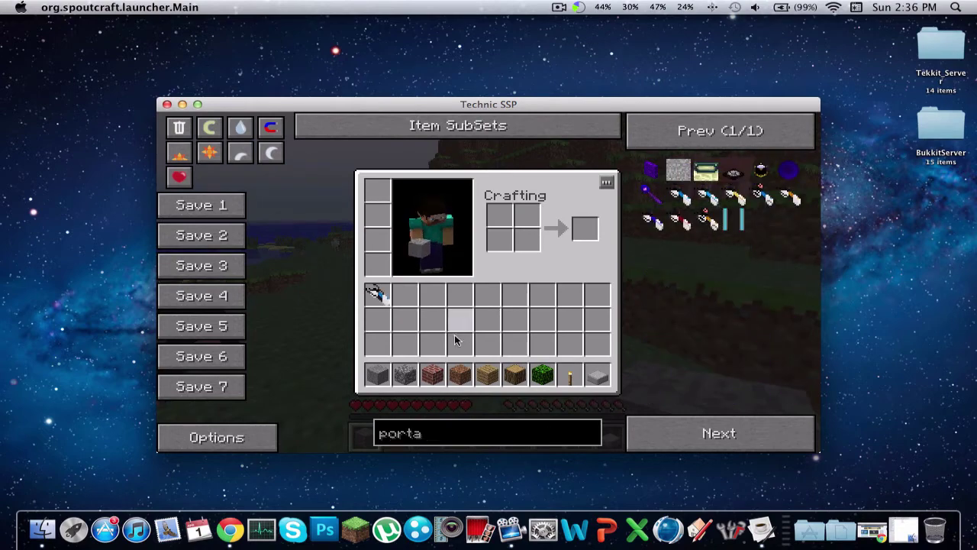
left_click(378, 374)
left_click(406, 344)
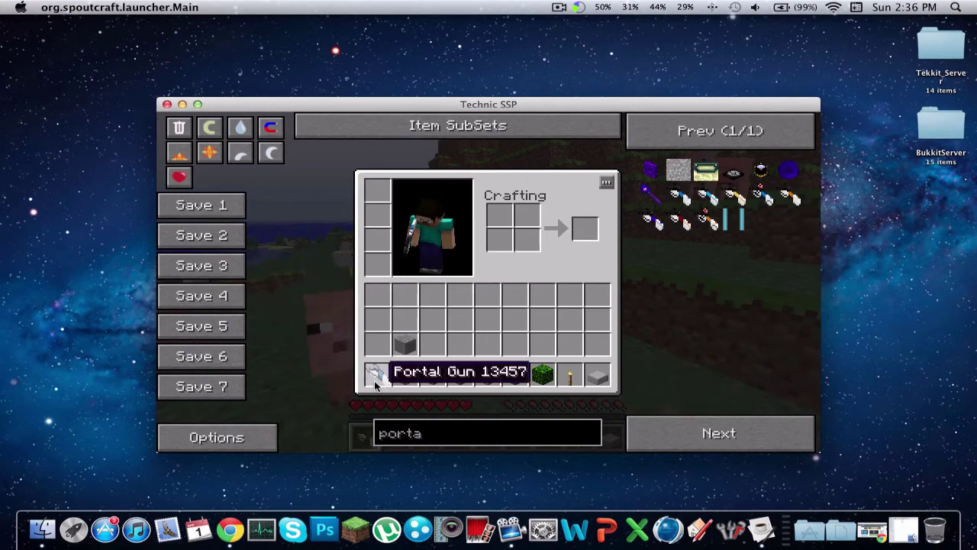
key("e")
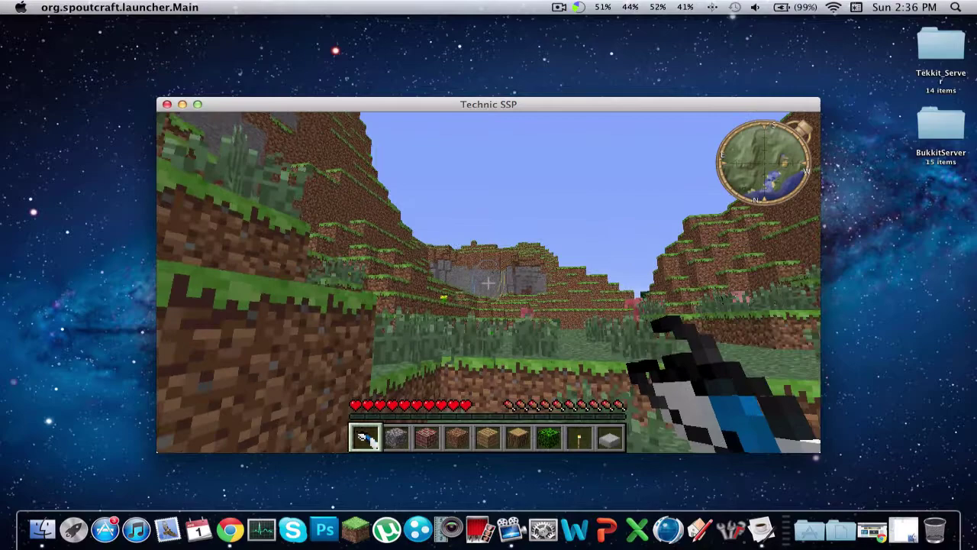
Fire the Portal Gun to place an orange portal on the stone wall and a blue portal on the grass.
right_click(488, 282)
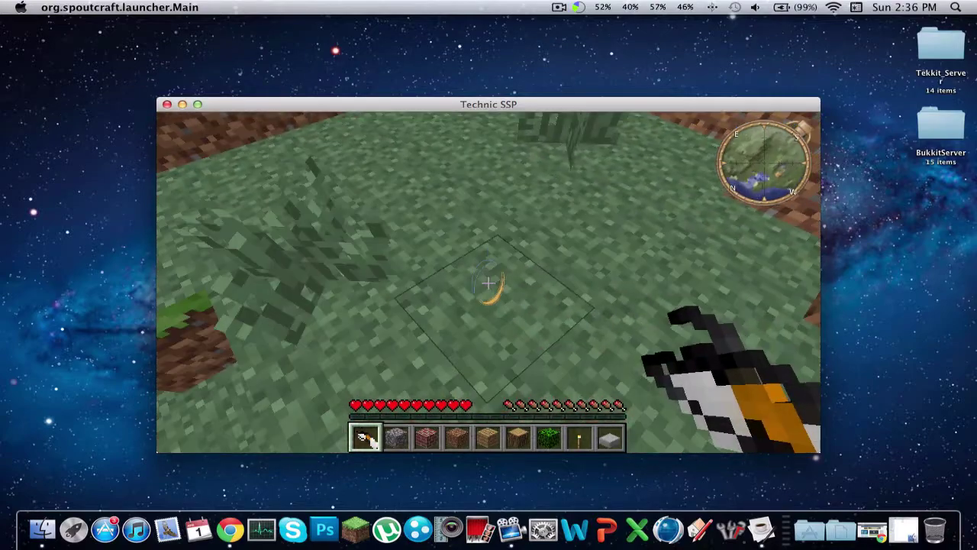
left_click(489, 283)
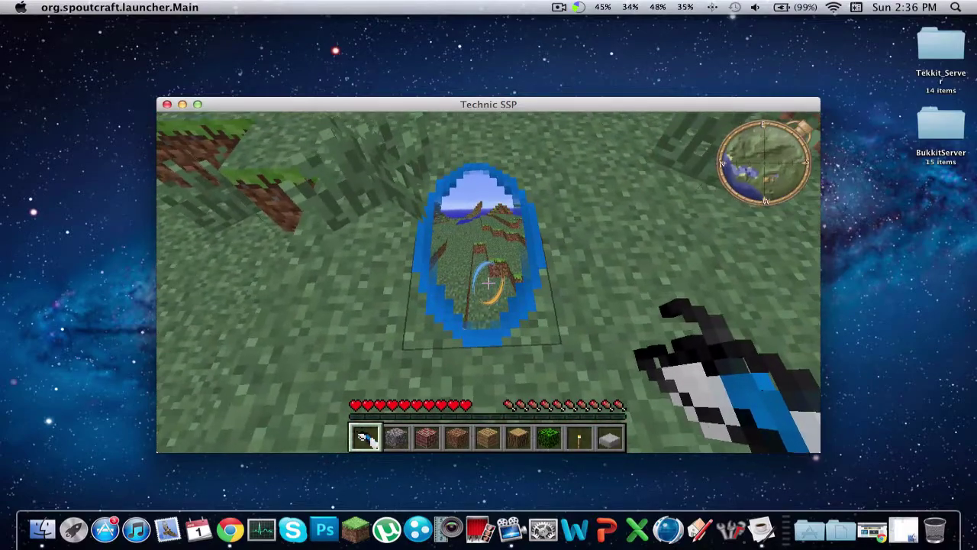
right_click(489, 283)
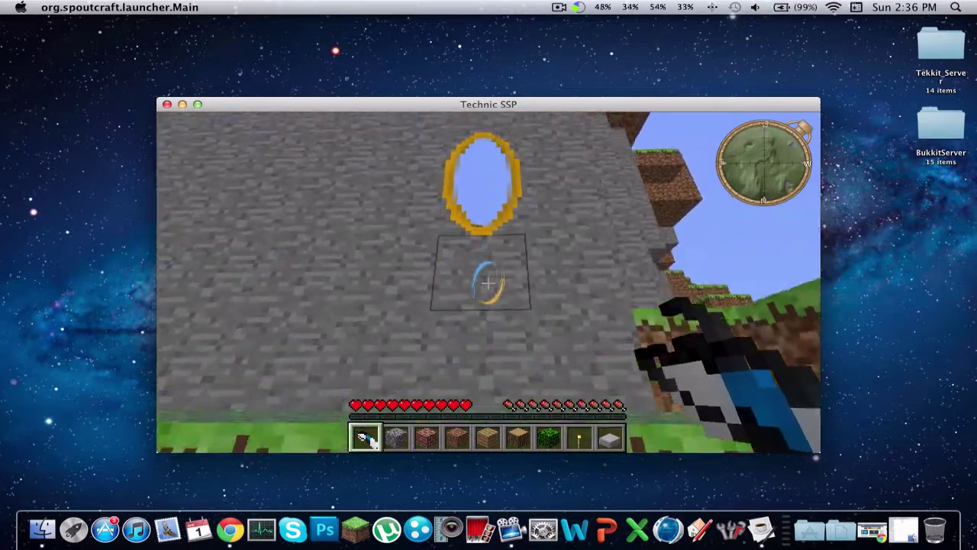
key("e")
key("e")
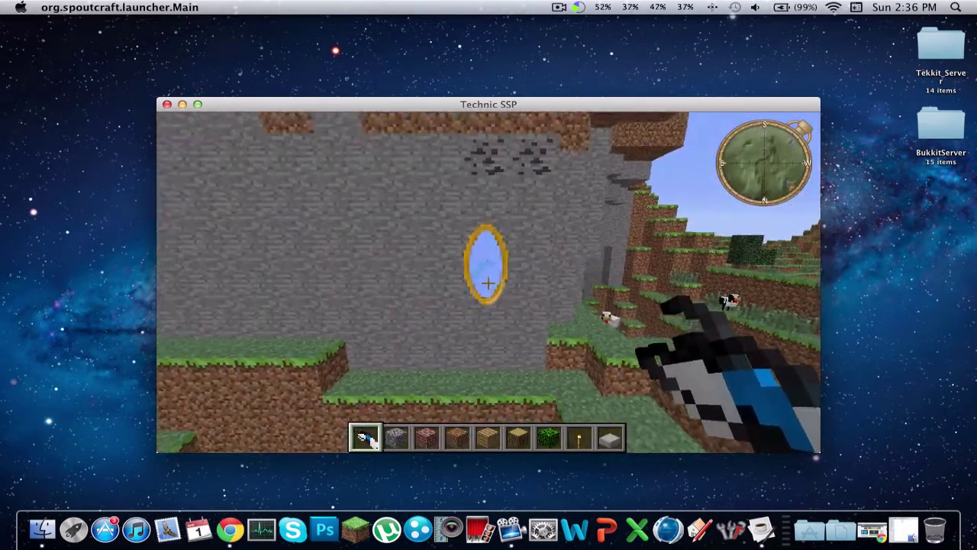
left_click(487, 282)
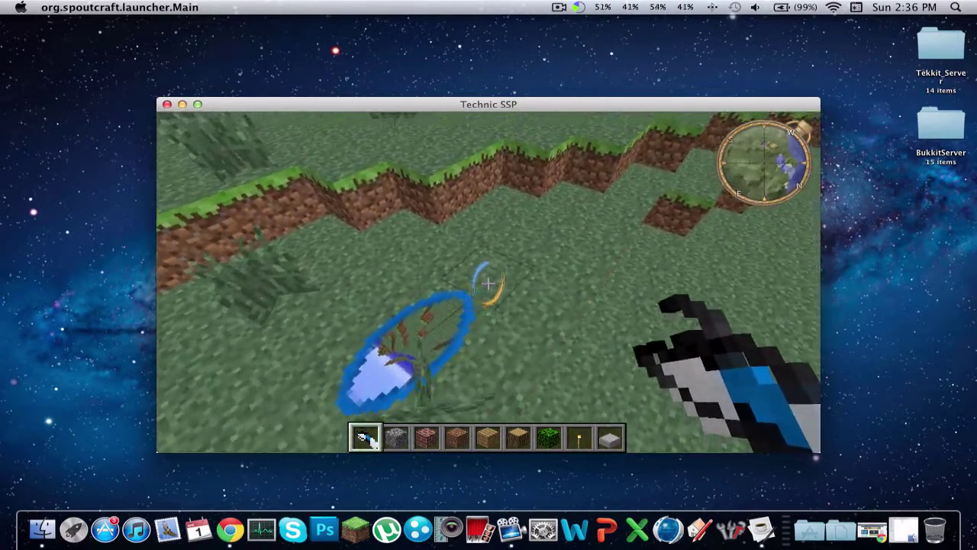
Toggle the F3 debug overlay on and off, walk over the dirt ledge, and pause the game.
key("F3")
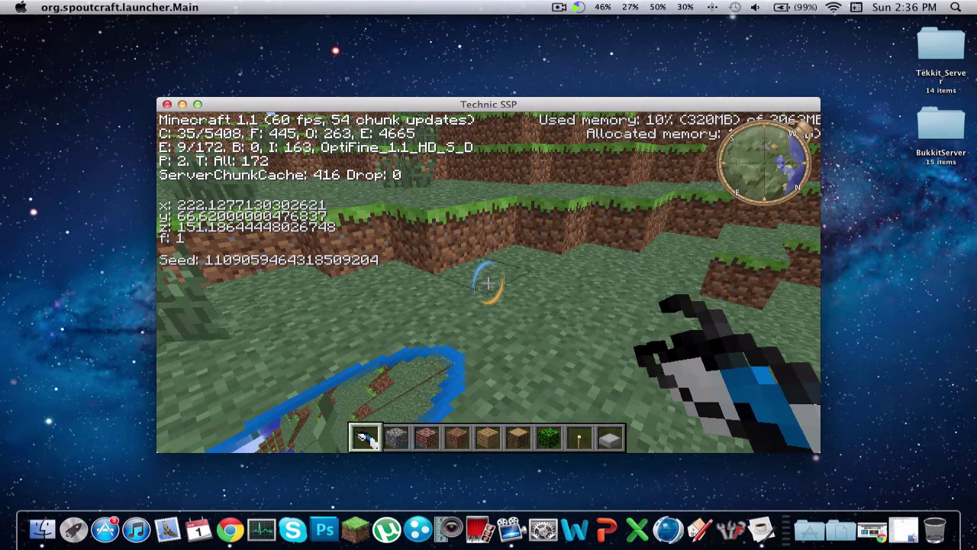
key("F3")
key("w")
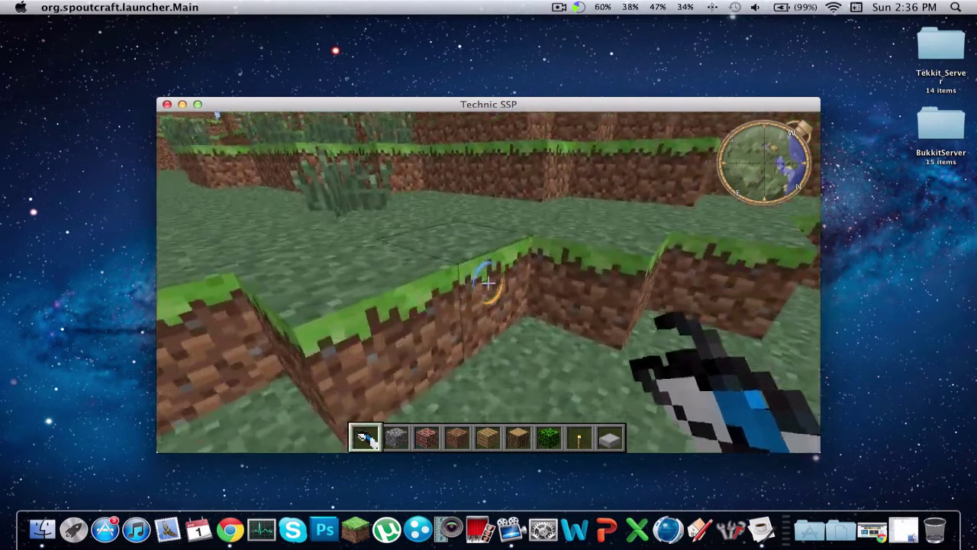
key("Escape")
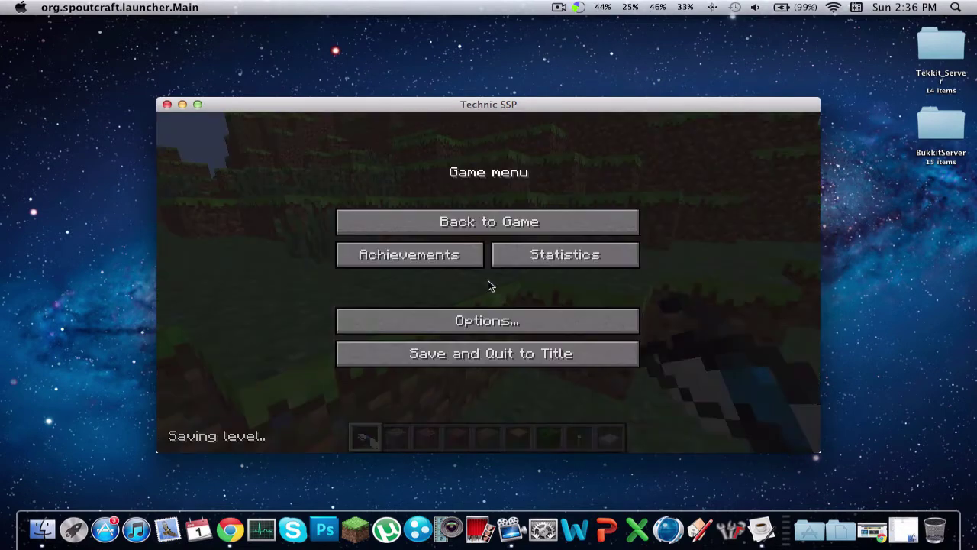